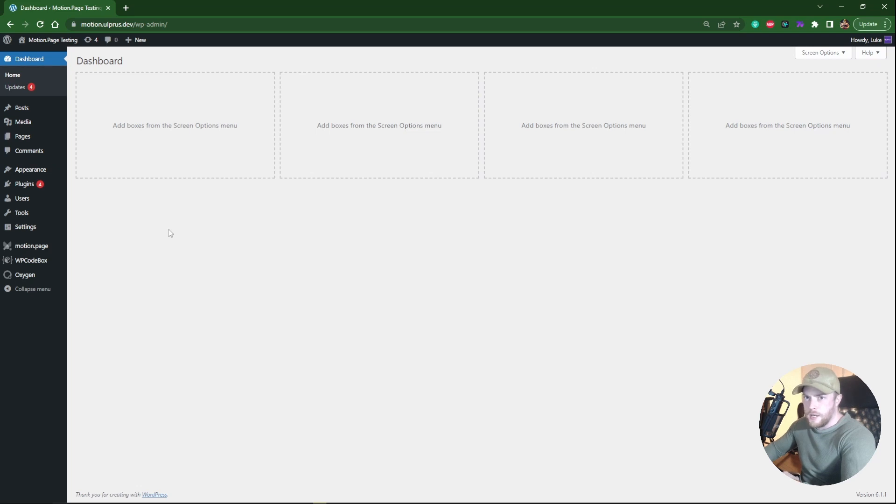
Create and publish a new page titled "Text Mask", and open it for editing with Oxygen in a new tab
click(84, 138)
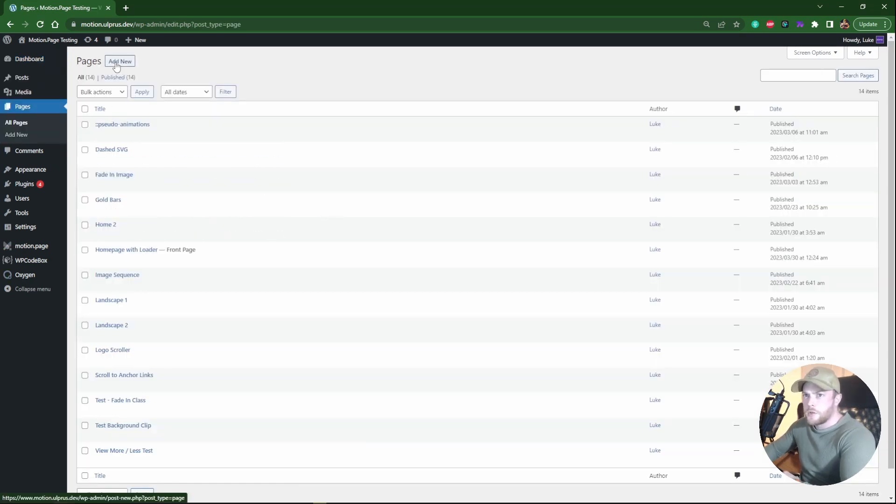
click(117, 66)
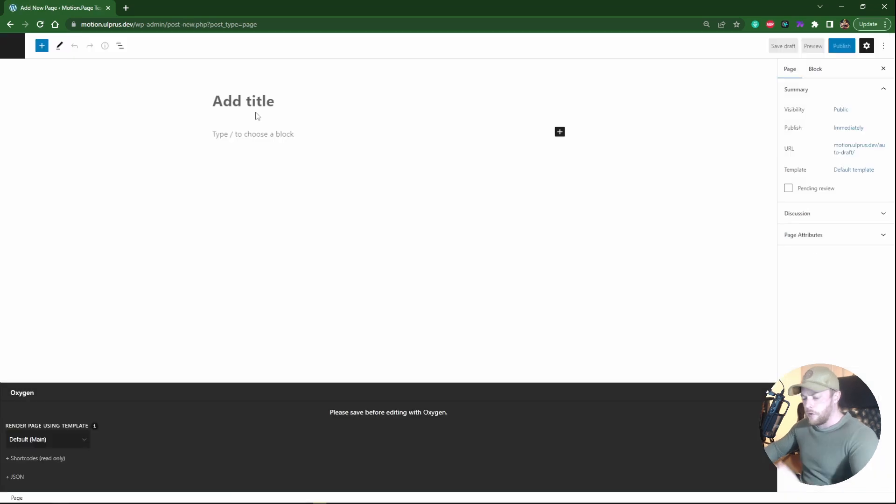
text(Text Mask)
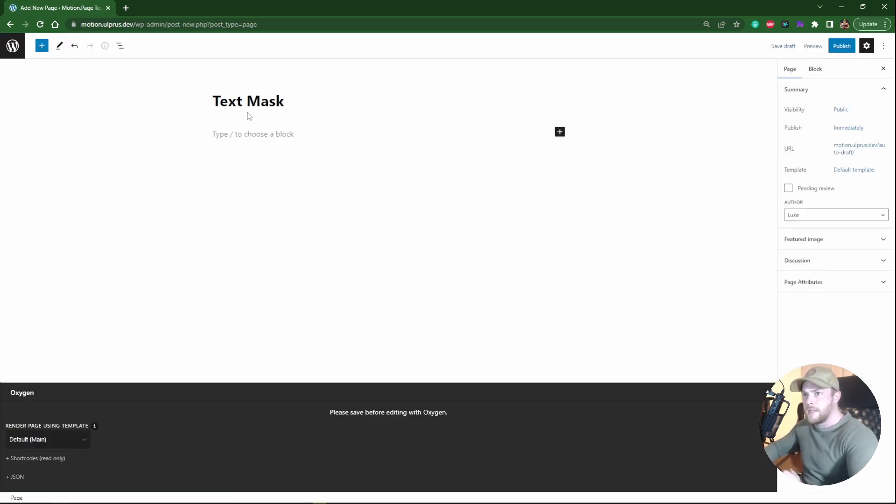
click(842, 46)
click(808, 45)
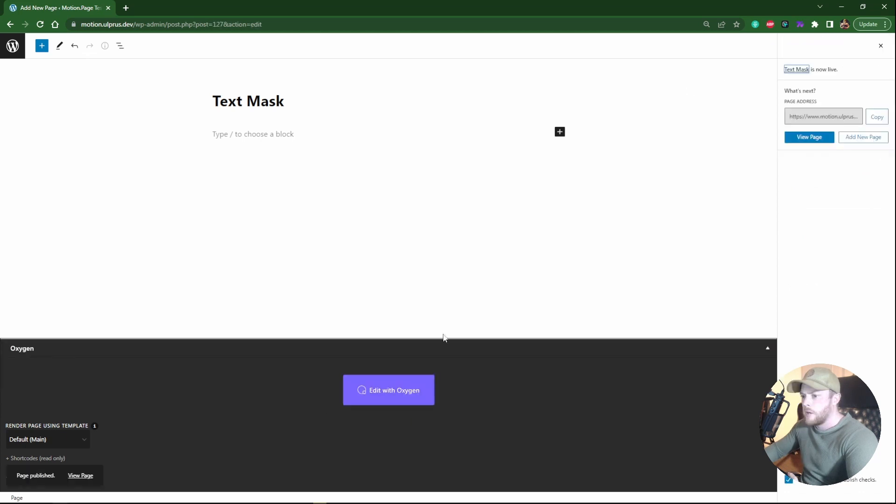
middle_click(394, 392)
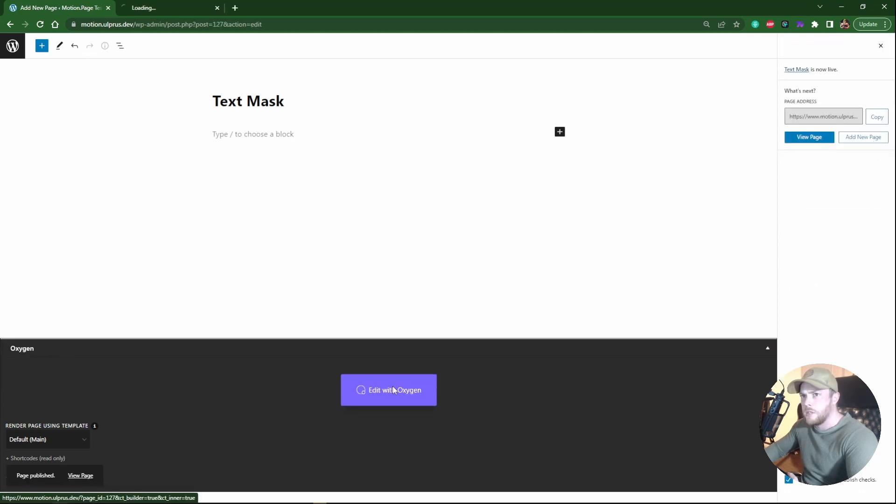
Go to Unsplash in a new tab and search for "abstract" images
click(238, 8)
text(unspla)
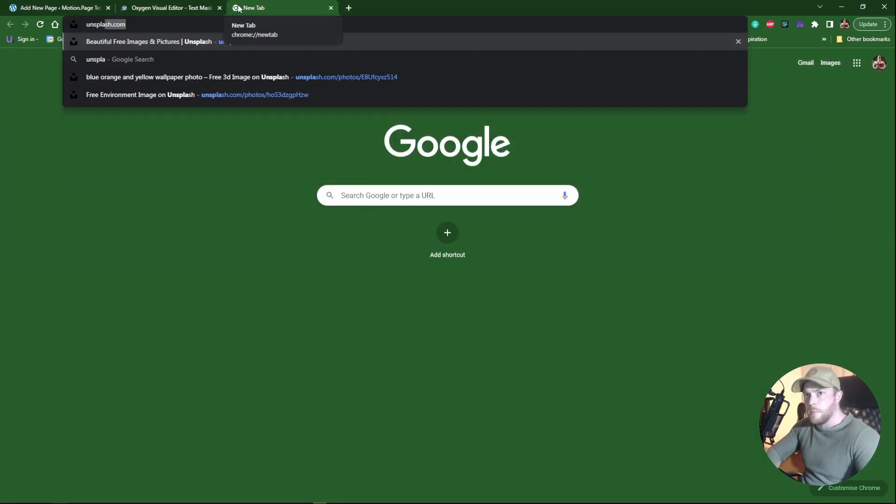
key(Return)
click(377, 233)
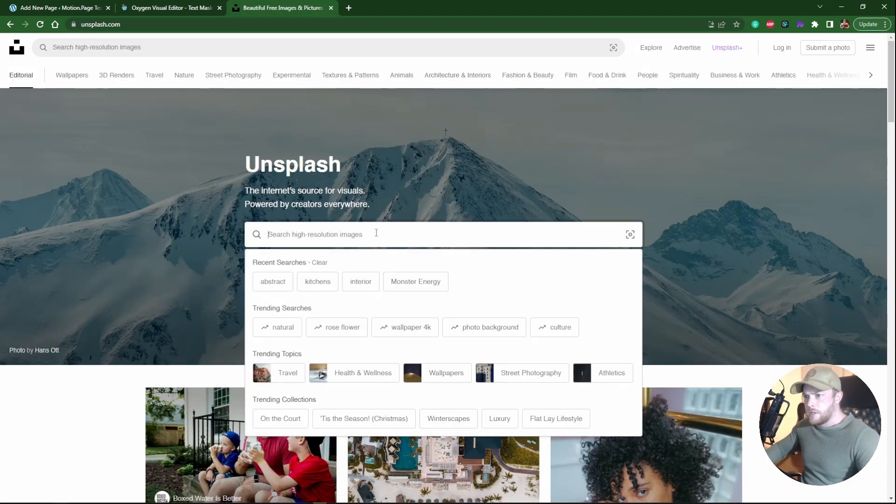
click(270, 292)
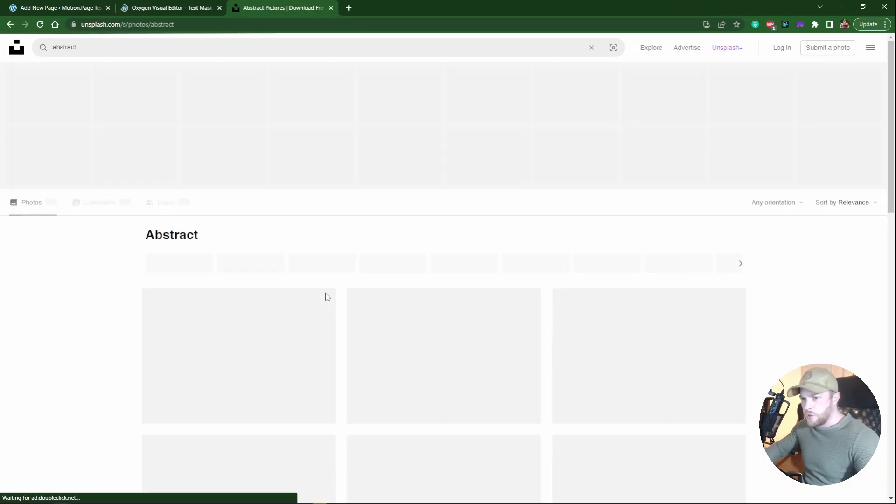
Open the blue and orange smoke photo and the blue paint splash photo in separate new tabs
scroll(534, 317, down, 15)
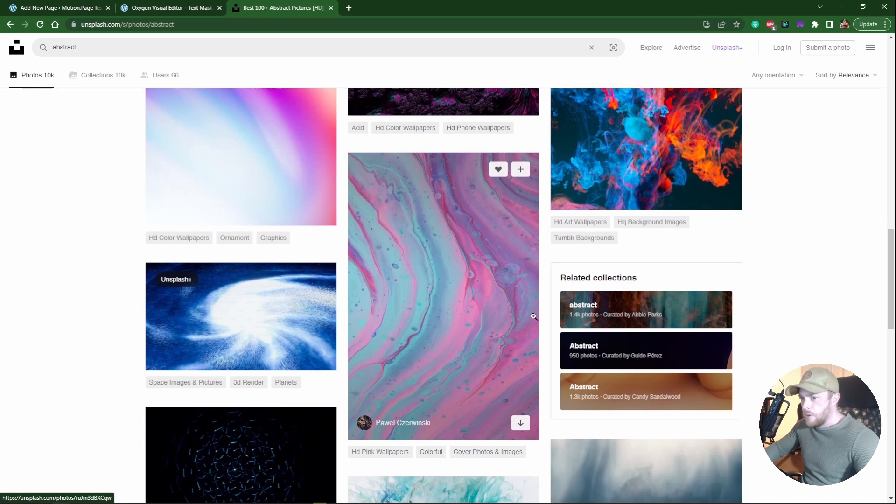
middle_click(643, 166)
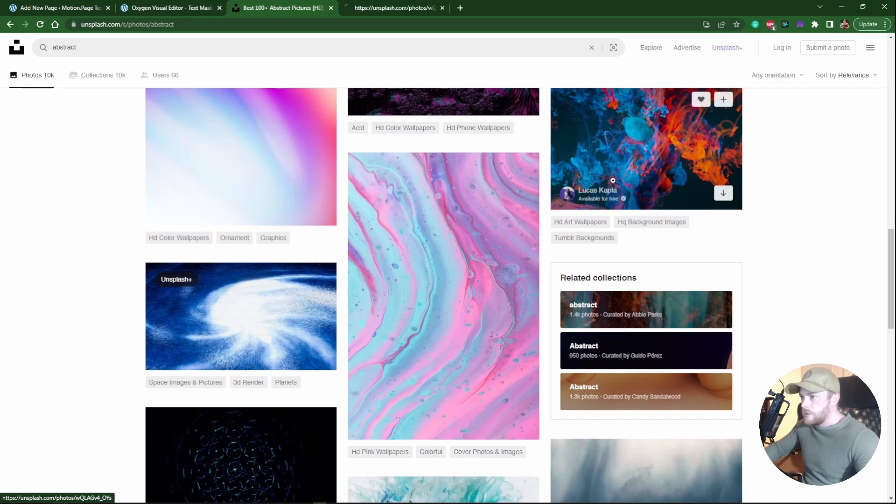
scroll(500, 287, down, 7)
middle_click(462, 231)
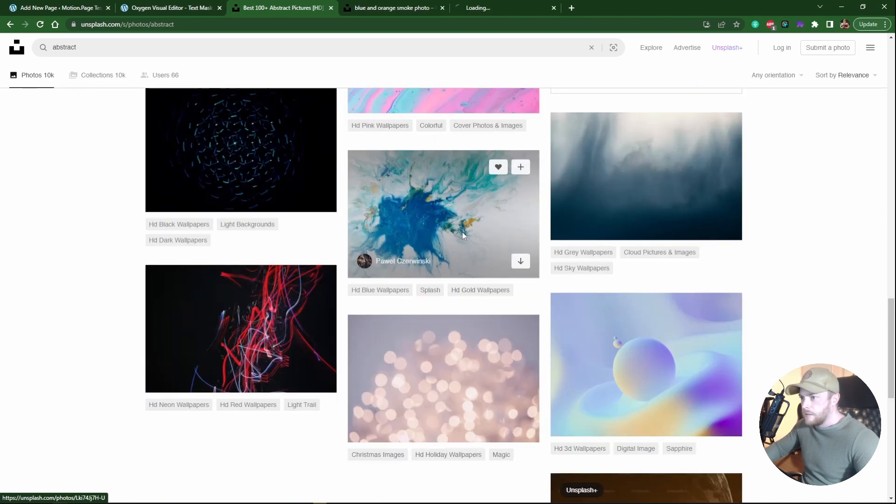
Copy the image address of the blue and orange smoke photo
click(386, 7)
right_click(438, 196)
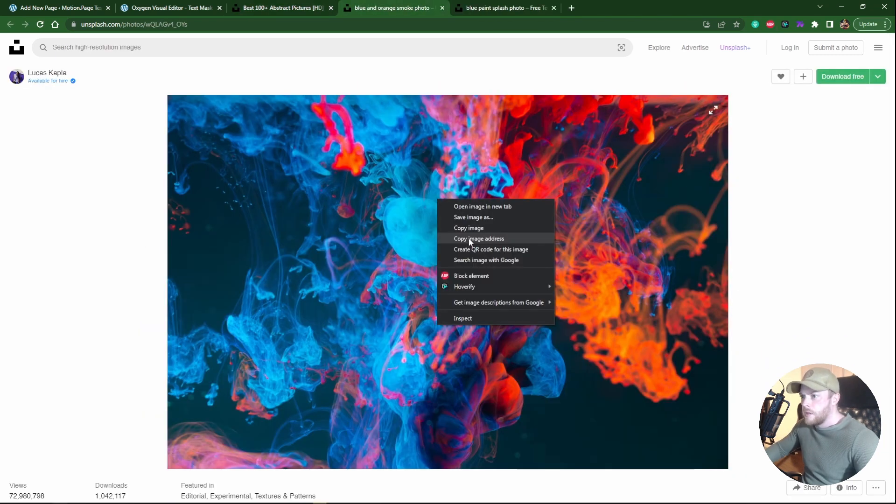
click(480, 236)
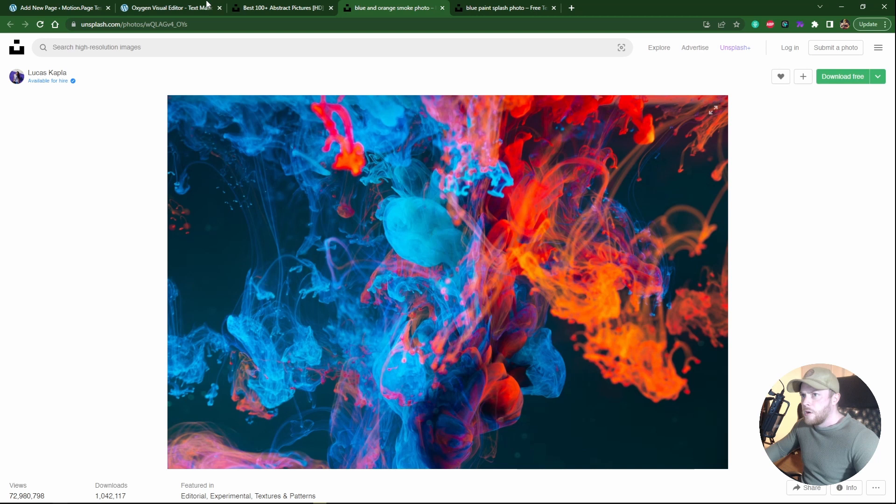
Add a section to the Text Mask page in the Oxygen editor and paste the copied image address as its background image
click(167, 8)
click(762, 42)
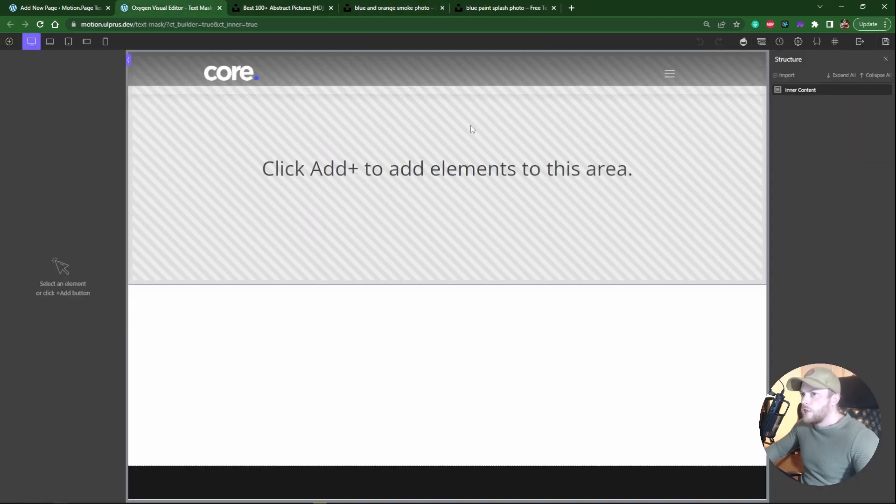
click(9, 42)
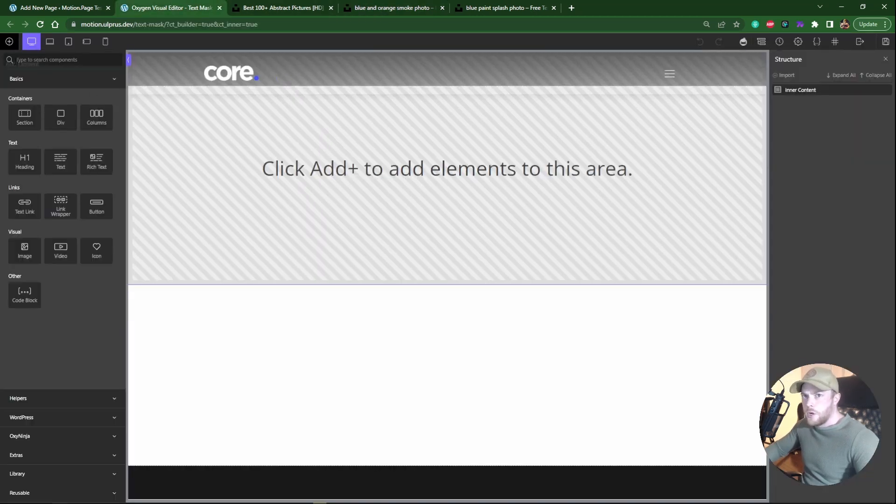
drag(25, 117, 335, 156)
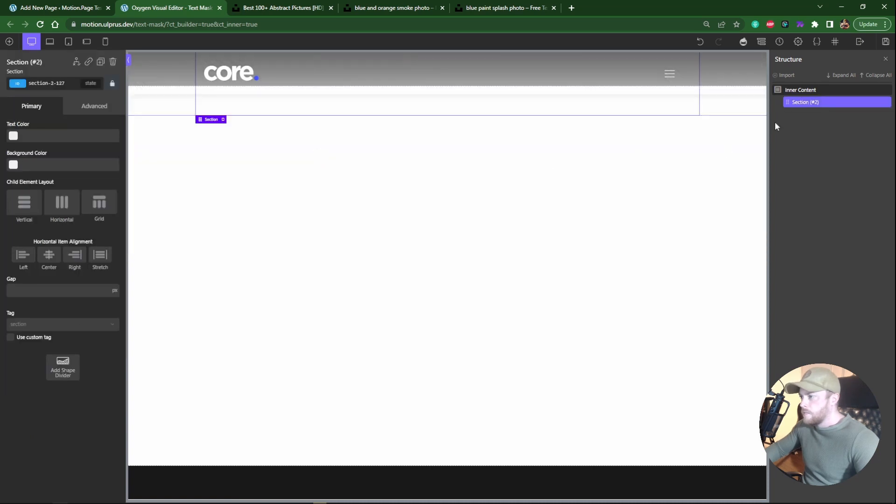
click(97, 107)
click(54, 139)
key(ctrl+v)
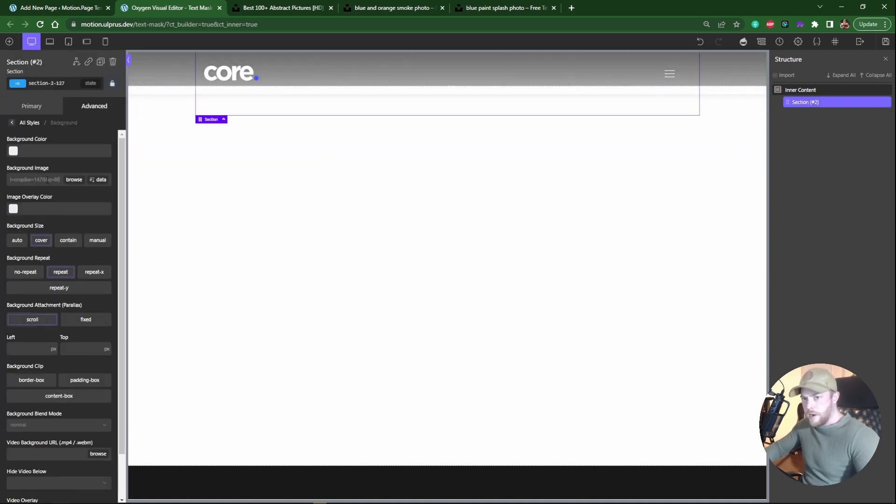
Size the smoke-image section to fill the viewport by setting both its width and height to 100
click(89, 108)
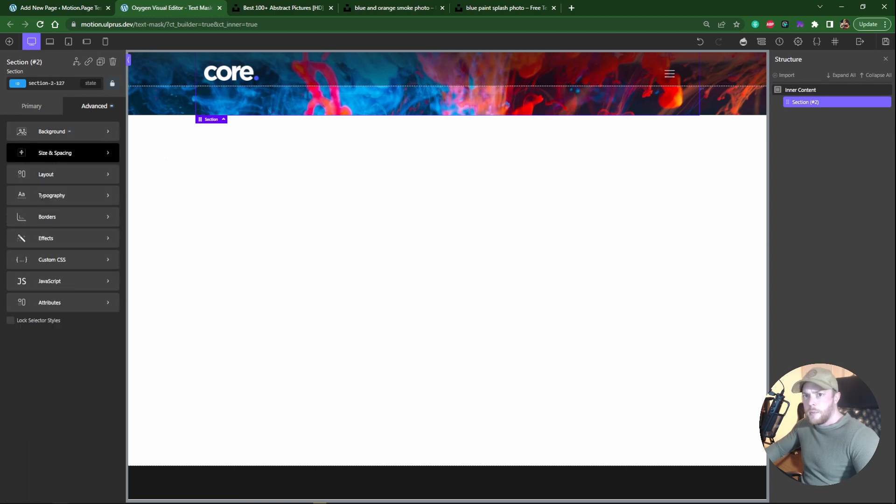
click(51, 154)
click(29, 224)
text(100)
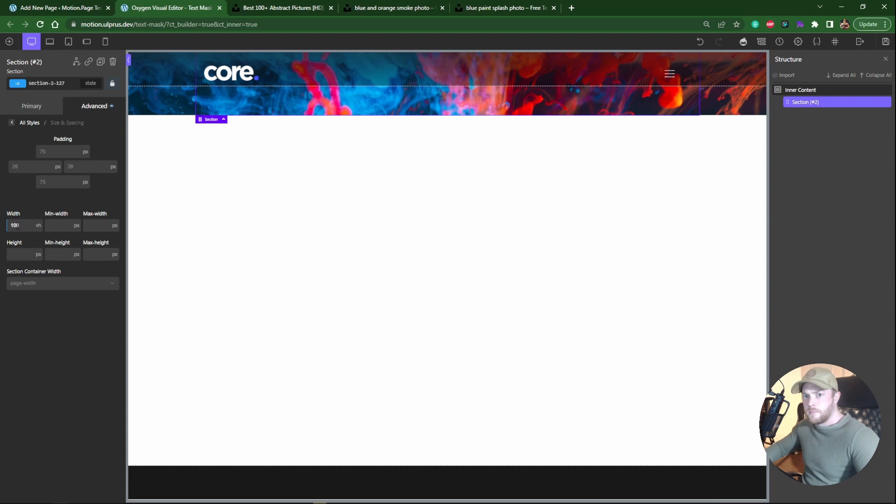
double_click(21, 227)
click(24, 249)
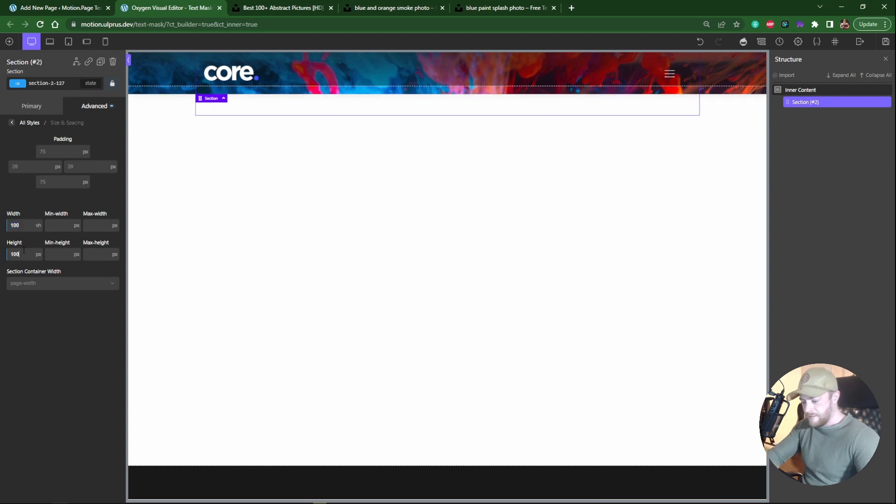
text(100)
Duplicate the full-screen smoke section and add a new empty section between the two copies
click(815, 90)
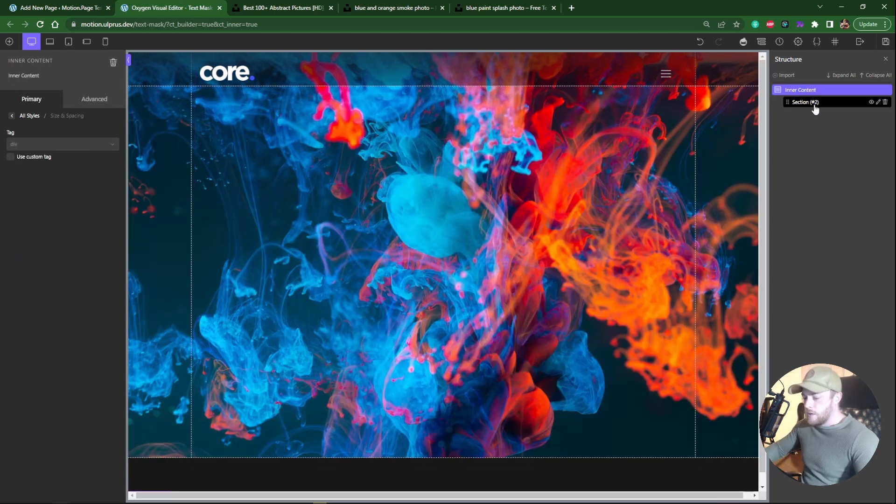
click(817, 104)
key(ctrl+d)
click(812, 102)
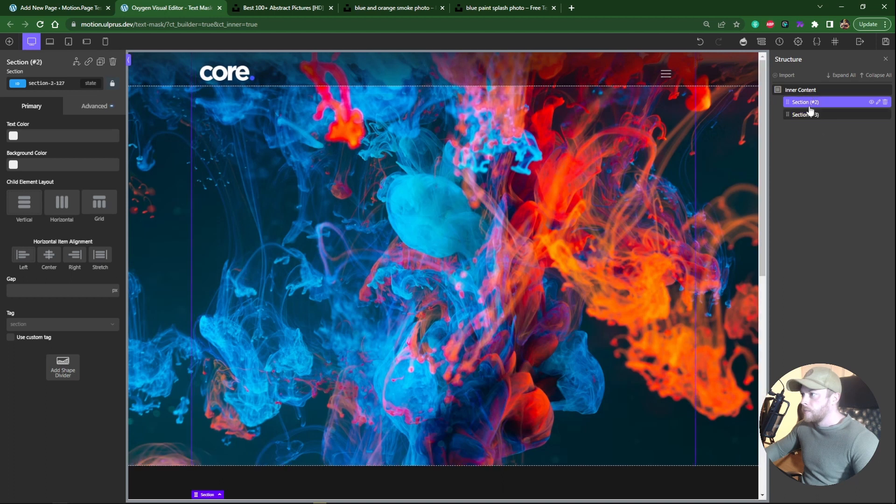
click(10, 41)
click(42, 128)
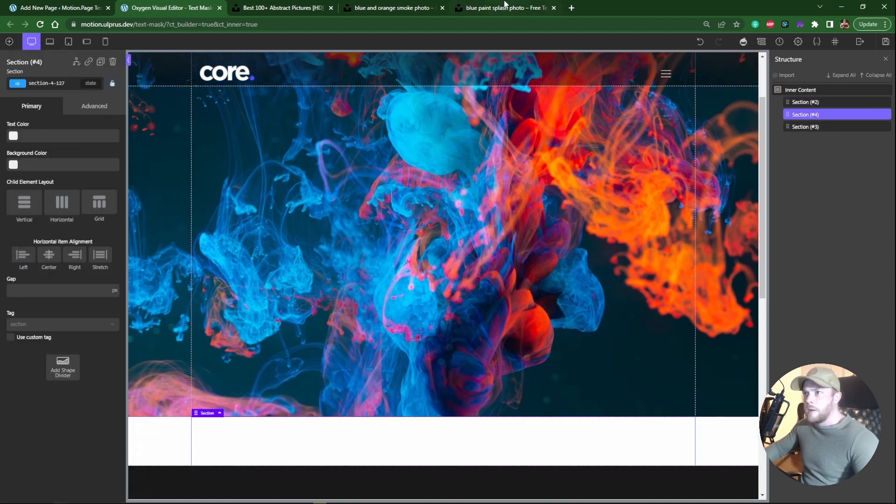
Copy the image address of the blue paint splash photo and close all the Unsplash tabs
click(500, 8)
right_click(484, 202)
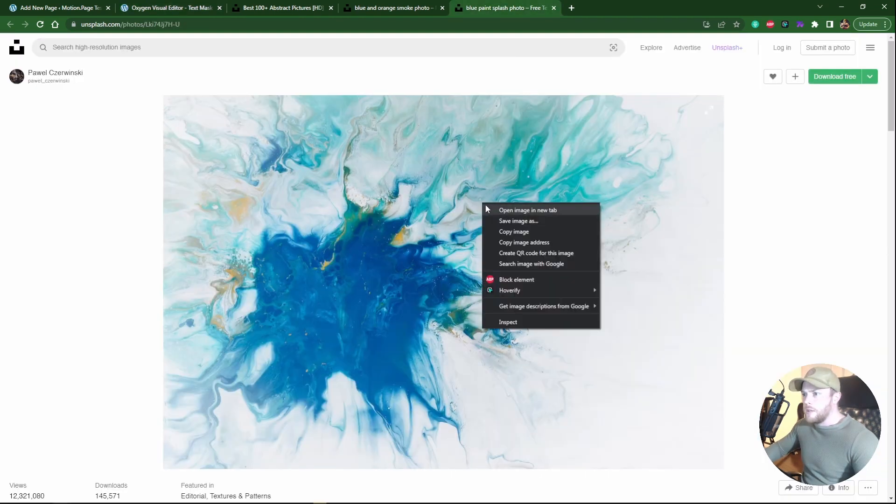
click(524, 242)
click(327, 8)
click(332, 7)
click(332, 7)
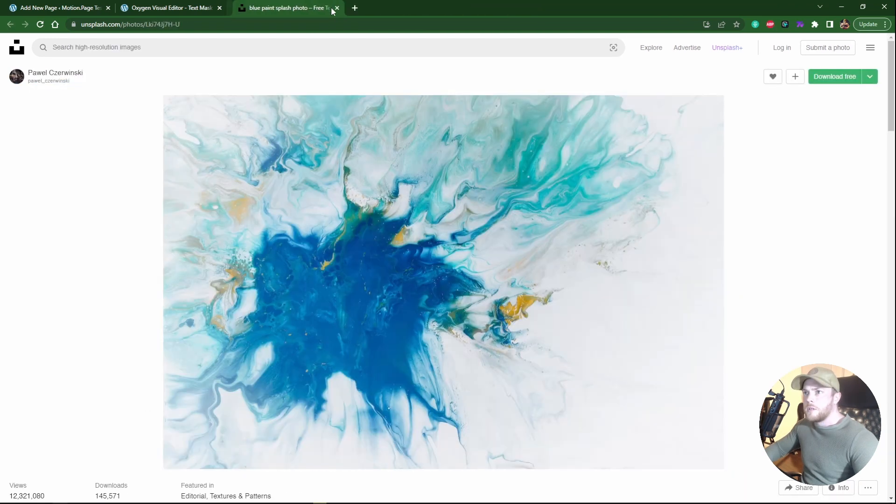
click(332, 7)
Paste the copied paint splash image address as the background image of the middle section
click(95, 106)
click(52, 135)
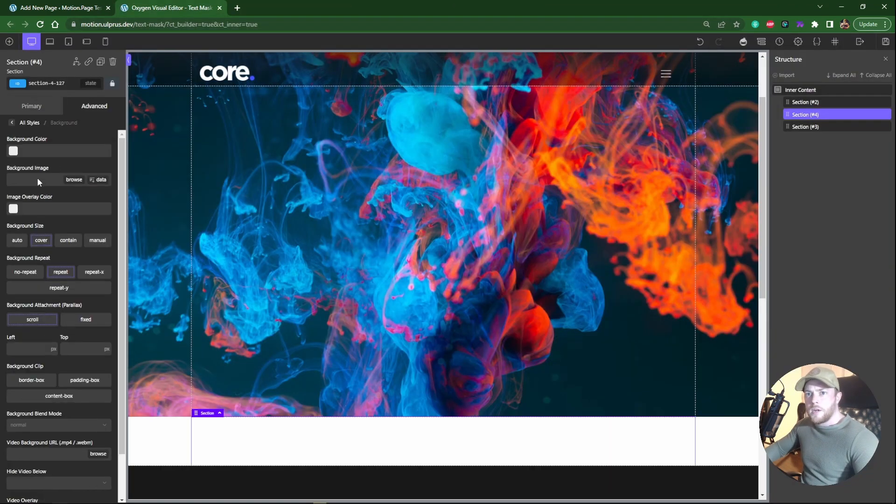
key(ctrl+v)
scroll(257, 223, down, 3)
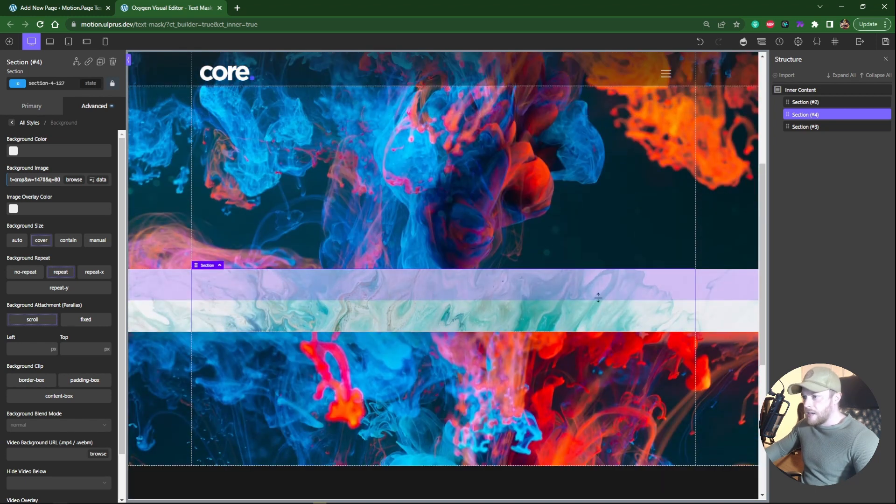
click(787, 274)
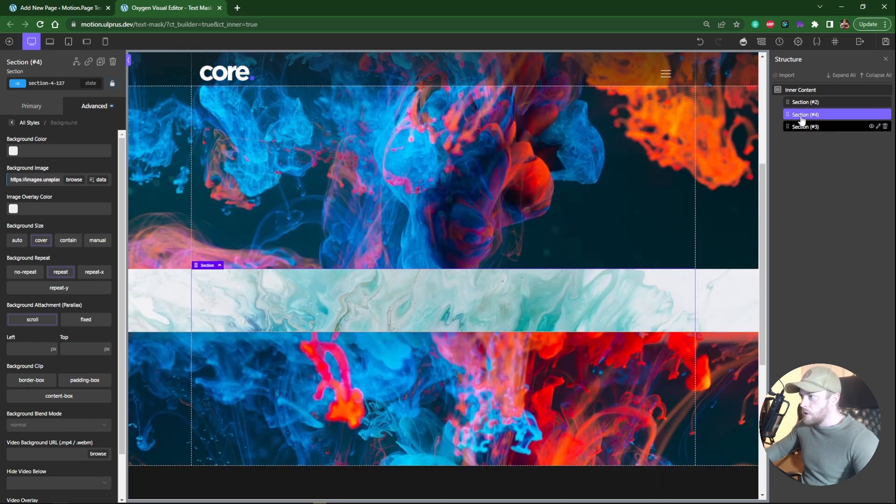
Lay out the middle section's child elements horizontally, with middle vertical alignment and center horizontal alignment
click(35, 109)
click(62, 202)
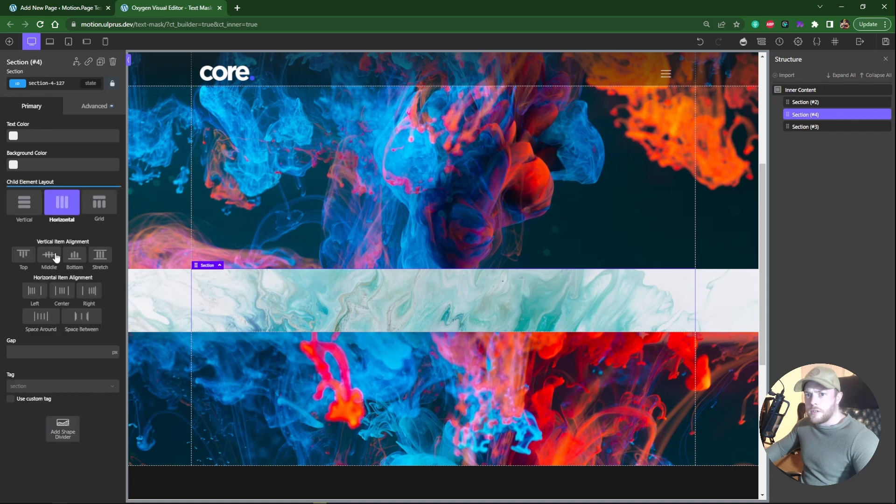
click(49, 255)
click(62, 290)
Add a div inside the middle section and set its background color to the core "Background Dark" swatch
click(9, 41)
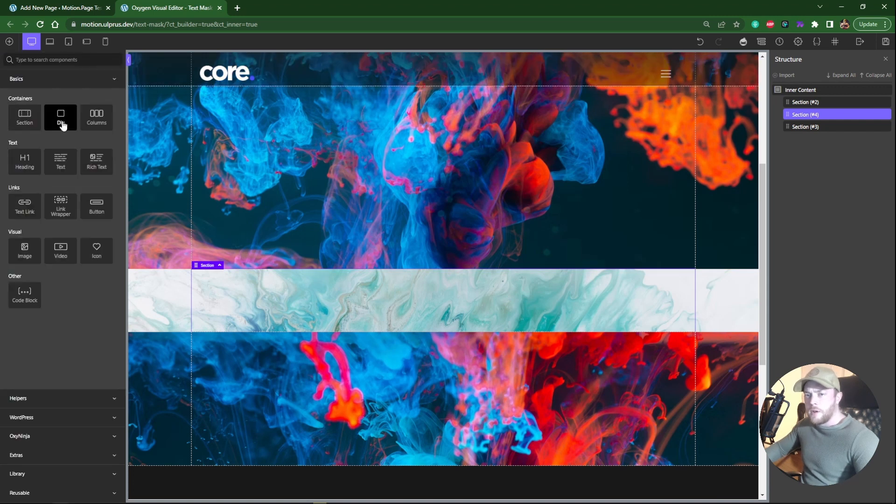
click(60, 120)
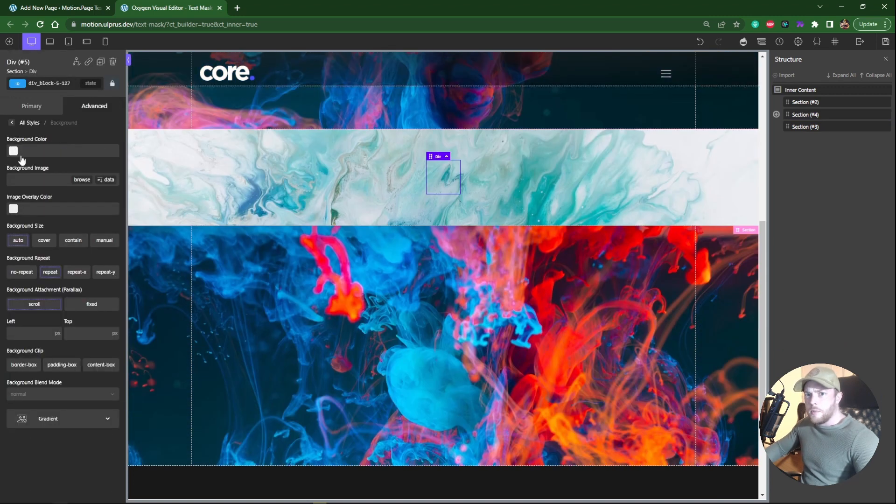
click(13, 150)
click(46, 255)
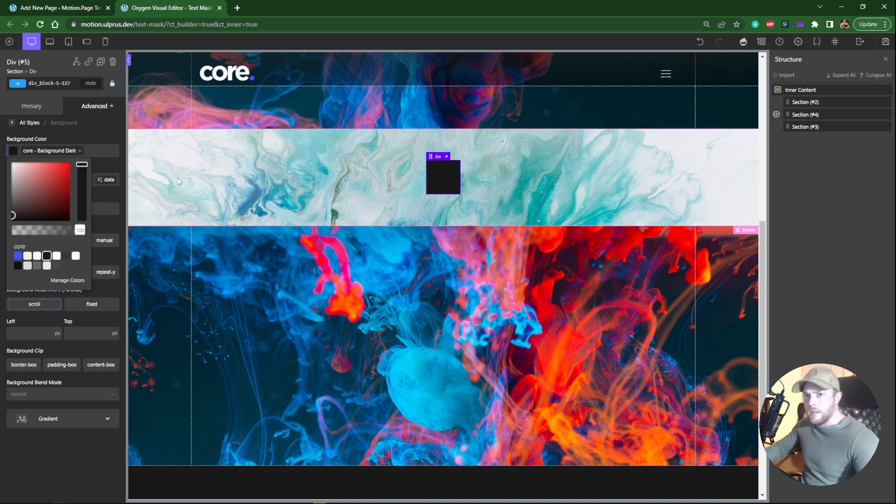
Apply the c-padding-l class to the dark div and return to the overview of its advanced styles
click(62, 85)
text(padding-l)
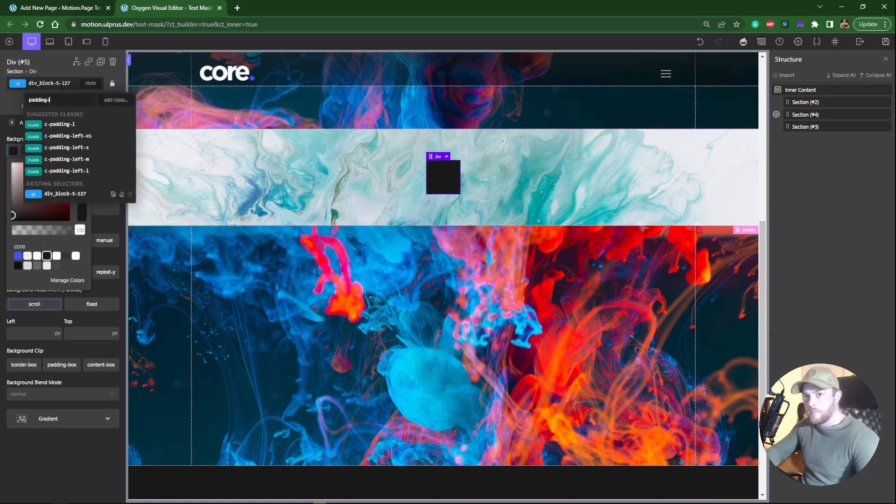
click(69, 124)
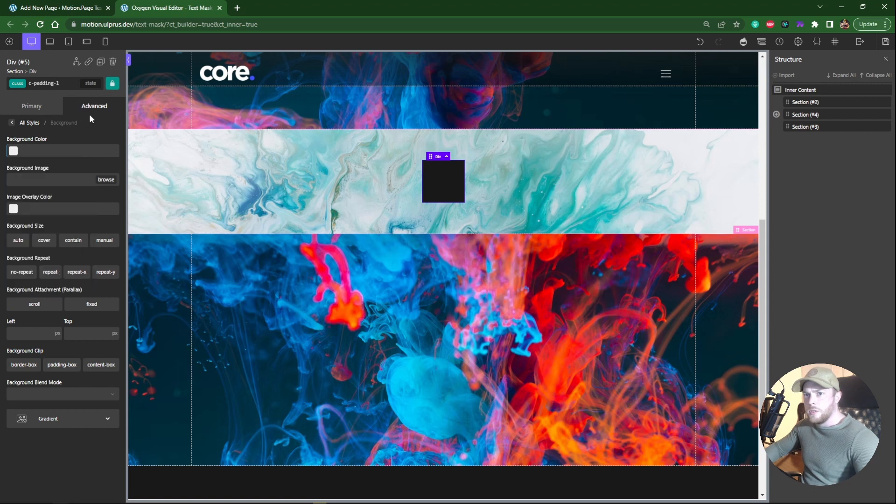
click(79, 106)
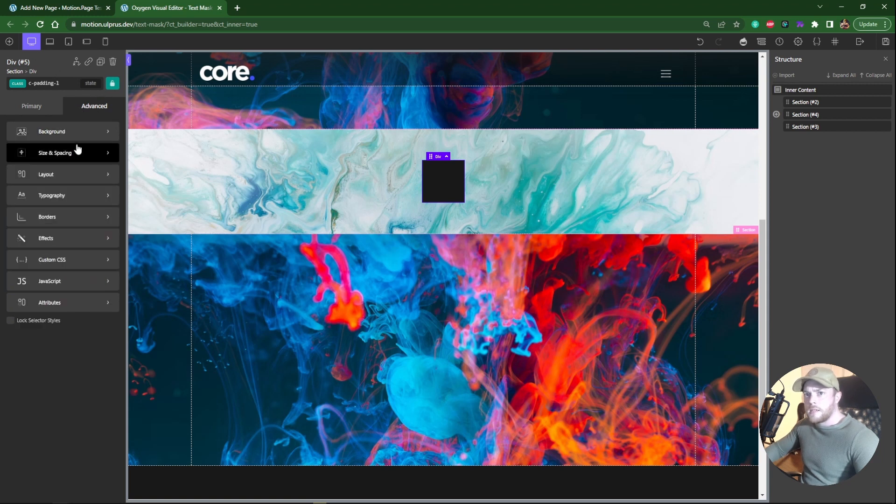
Add a text element inside the dark div and set its font size to 5 rem
click(9, 41)
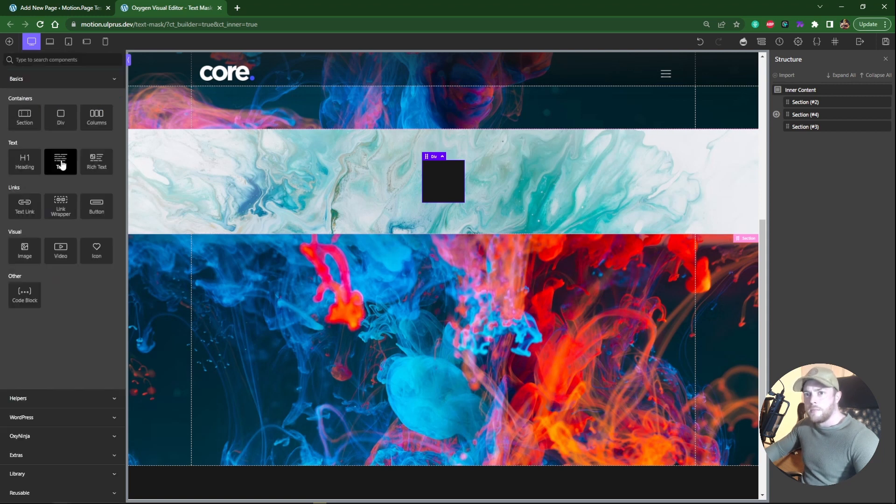
click(60, 158)
click(59, 196)
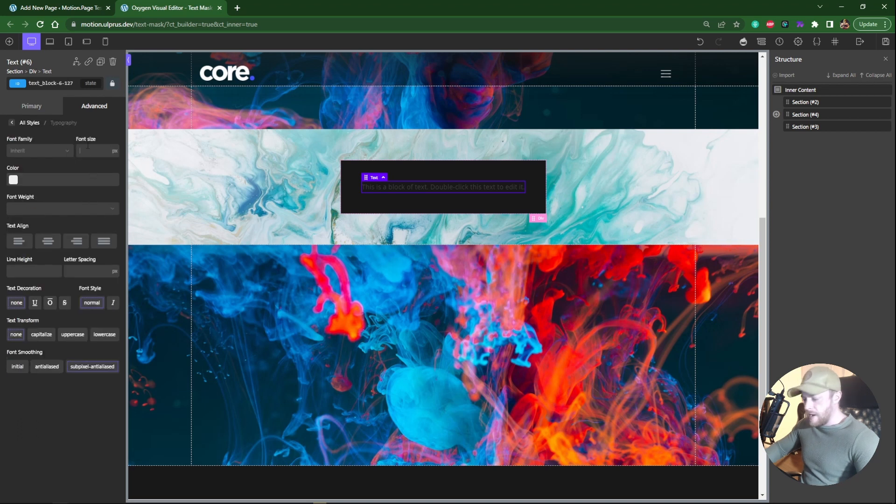
click(93, 151)
text(5rem)
Replace the default text with "Lorem ipsum dolor sit amet, consectetur adipiscing elit. Class aptent taciti."
double_click(322, 234)
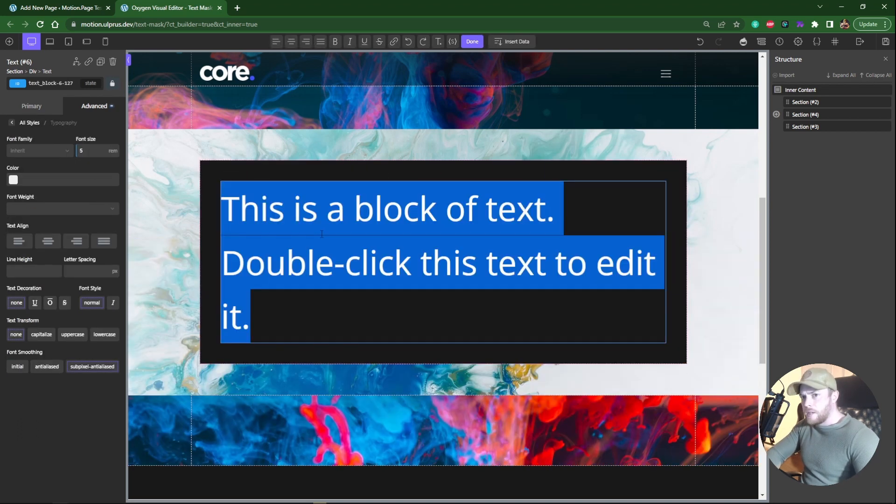
text(zlorem)
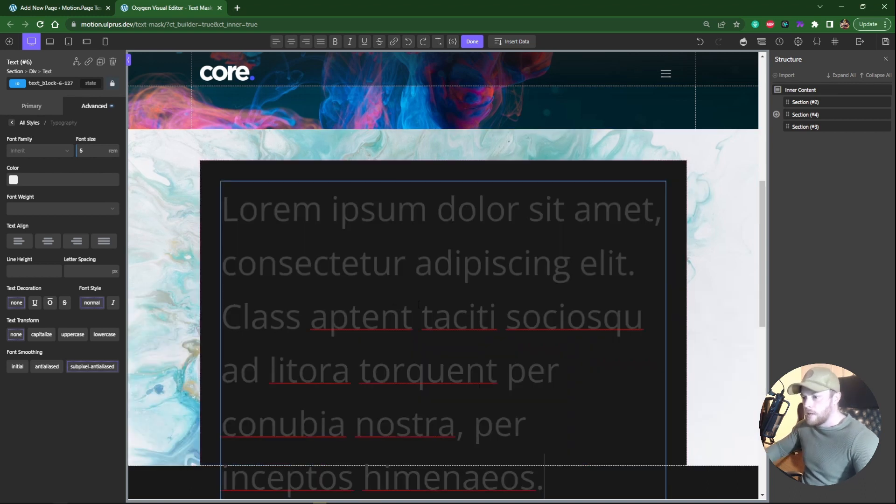
key(shift+Up)
key(shift+Up)
key(shift+Up)
key(shift+Left)
key(shift+Left)
key(shift+Left)
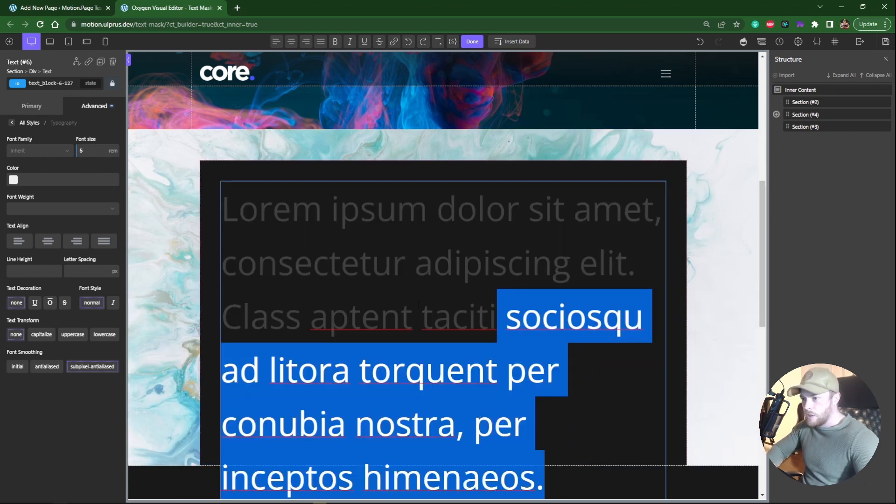
text(.)
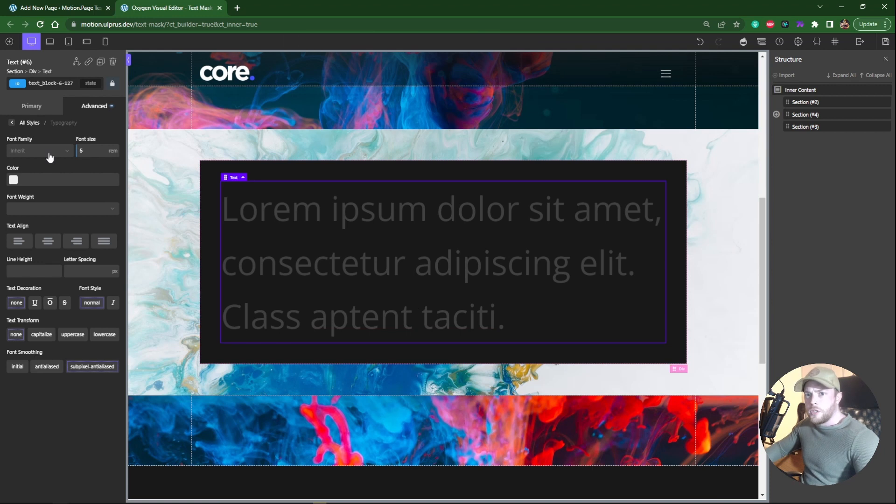
Set the text element's font family to Cormorant Garamond
click(50, 154)
text(cor)
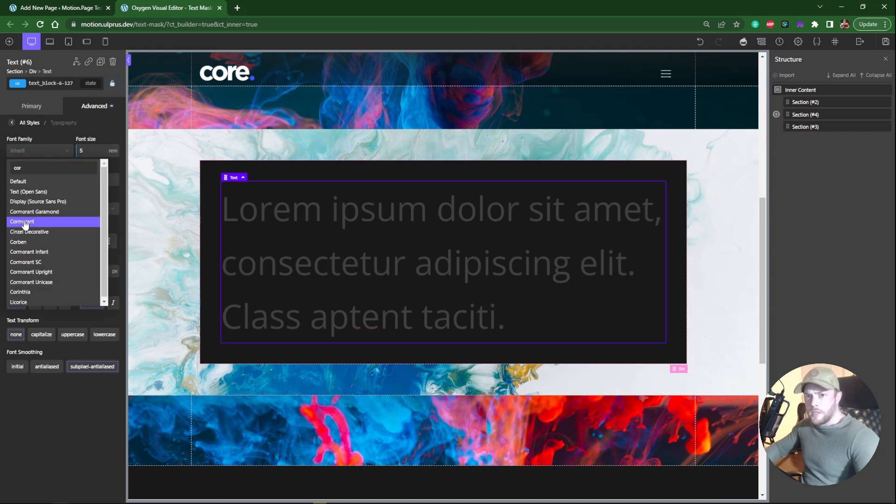
click(41, 212)
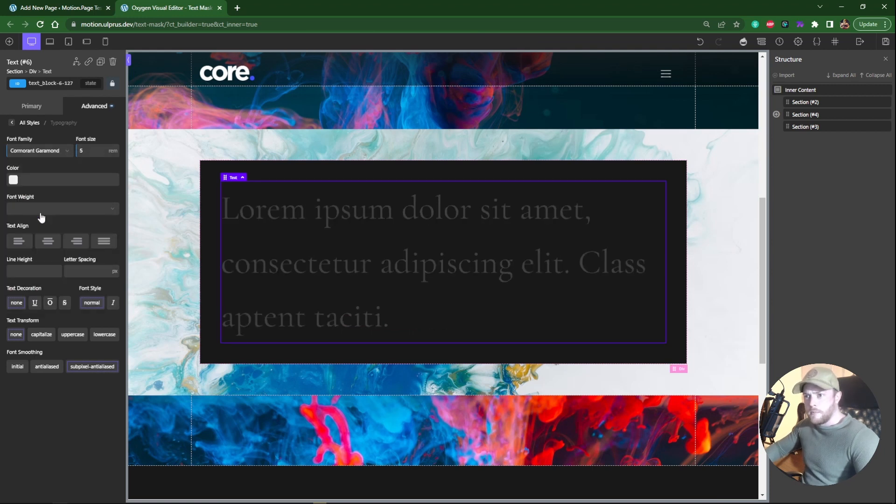
Wrap the whole lorem ipsum text in a span
mouse_move(761, 267)
mouse_down()
mouse_move(761, 256)
mouse_move(761, 265)
mouse_up()
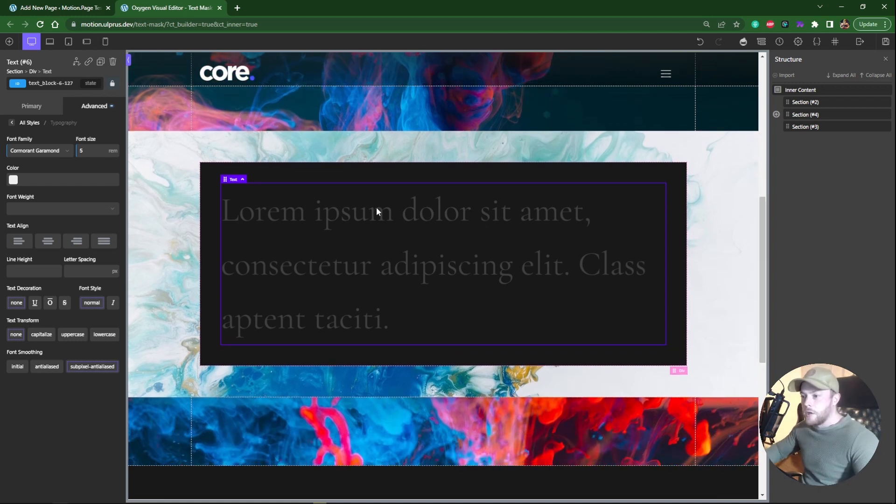
double_click(366, 260)
click(453, 42)
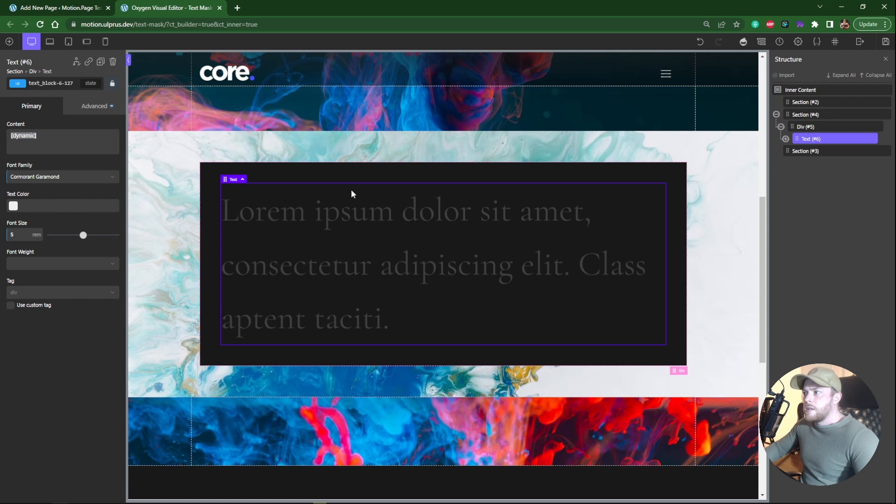
Select the span inside the text element and give it the new class text-mask-lr
click(786, 138)
click(815, 151)
click(66, 83)
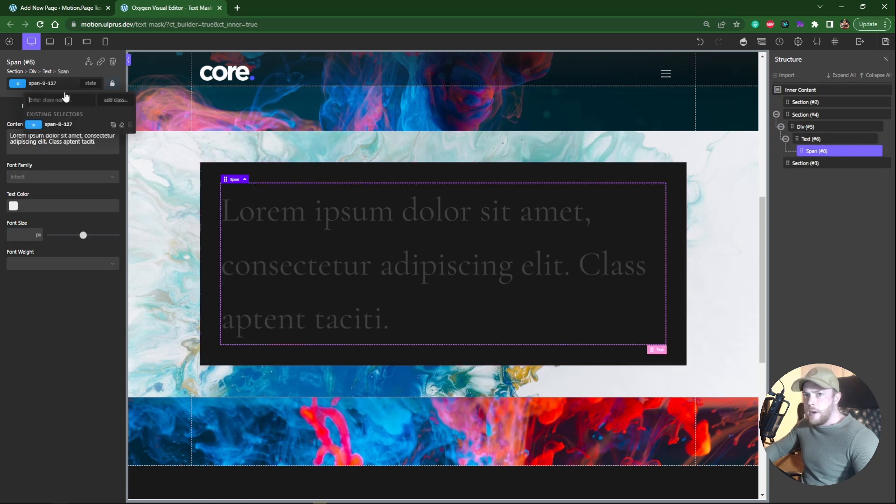
text(text-mask-in)
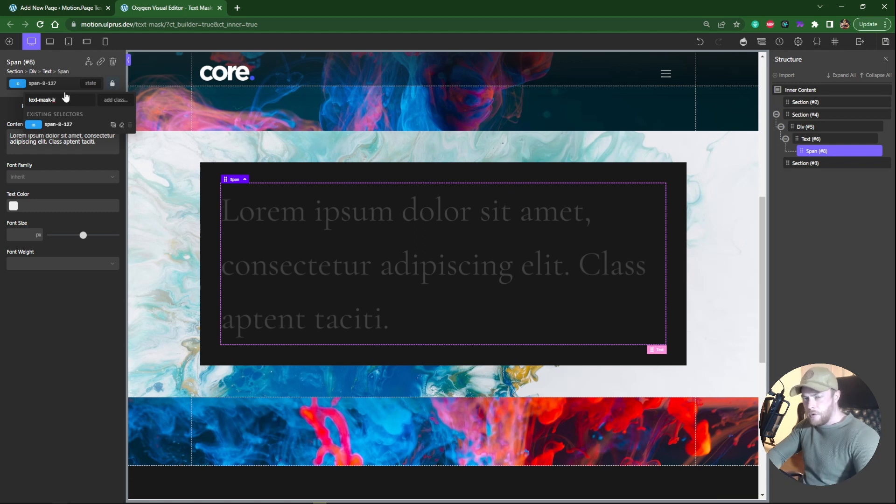
key(Return)
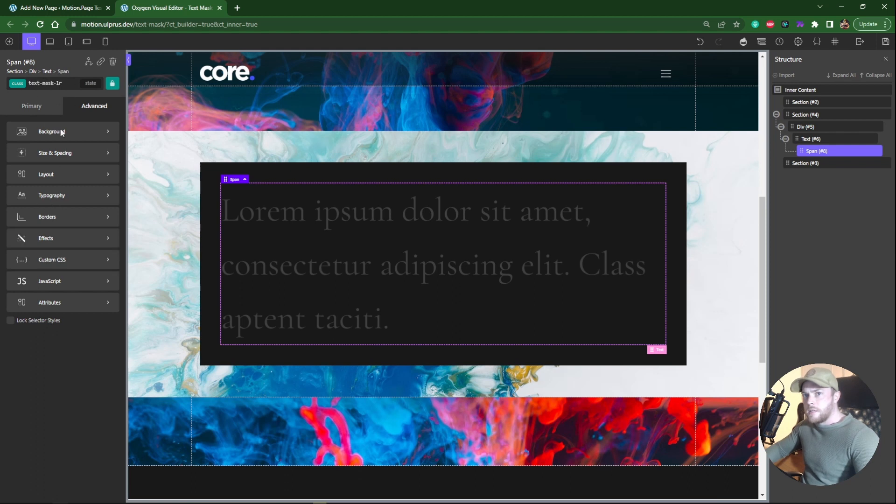
Start the custom CSS of the text-mask-lr class with "display: inline;"
click(56, 260)
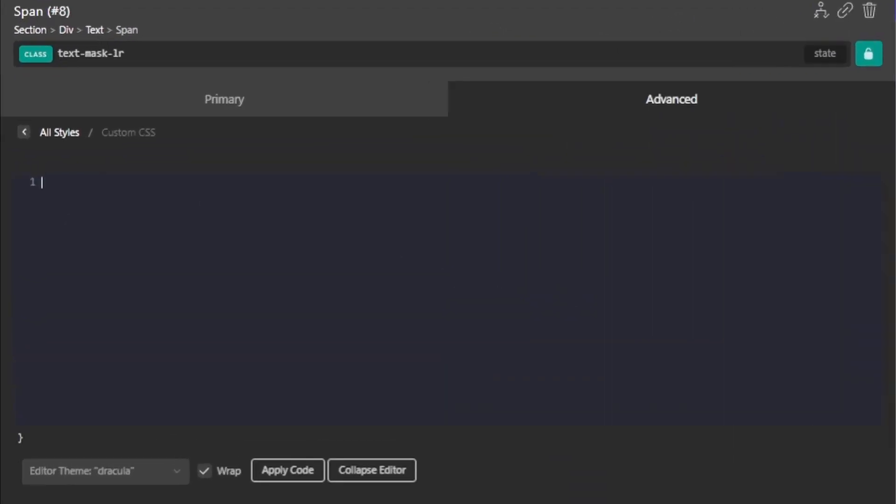
text(display: inline)
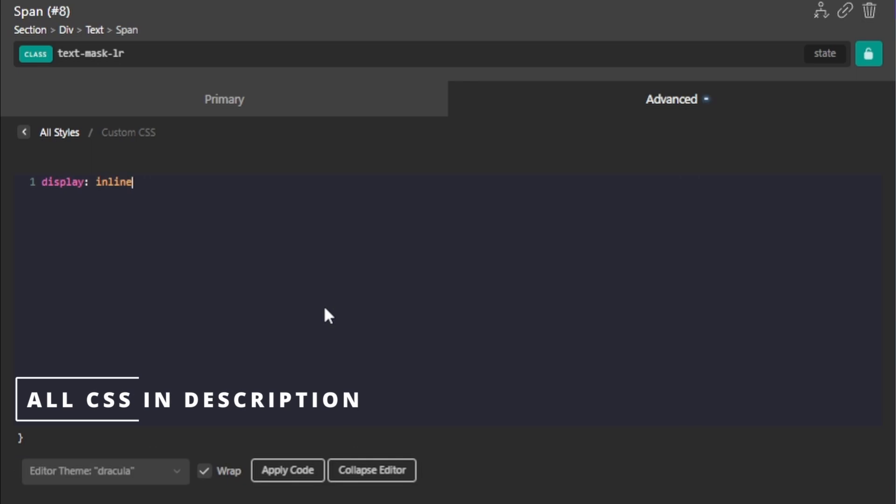
text(;)
key(Return)
Add the CSS line "background: linear-gradient(#FFF 0 0) 0 100% / var(--mask, 100%)" to the class
text(ba)
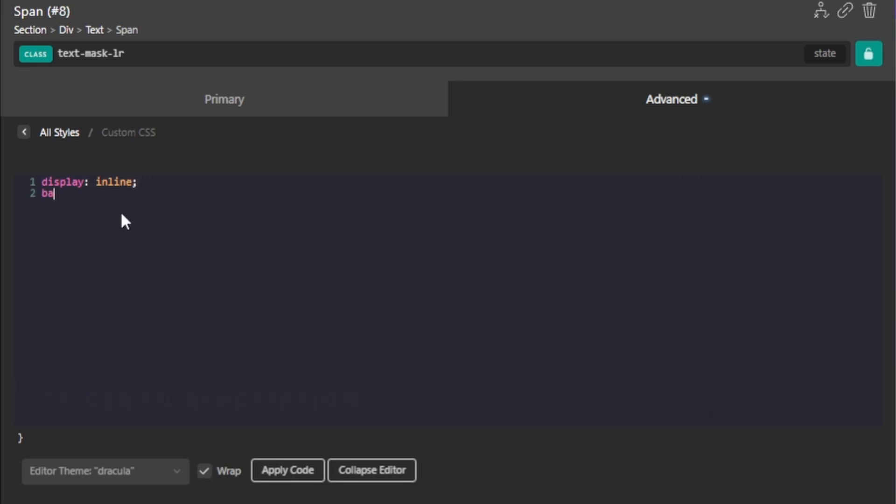
text(ckground: linear-gradient()
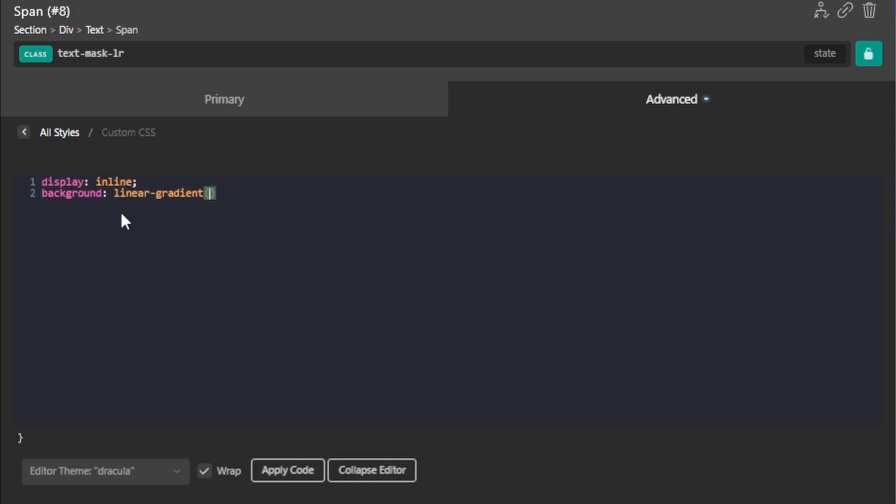
text(#FFF 0 0)
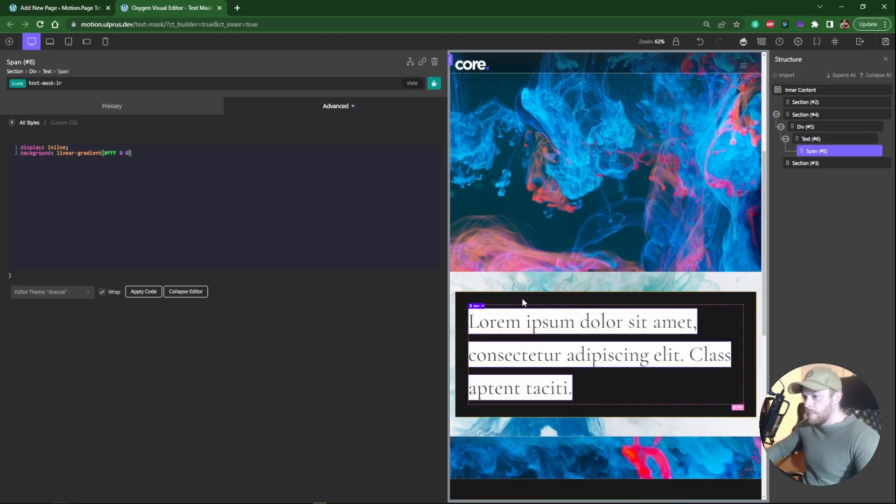
text() 0)
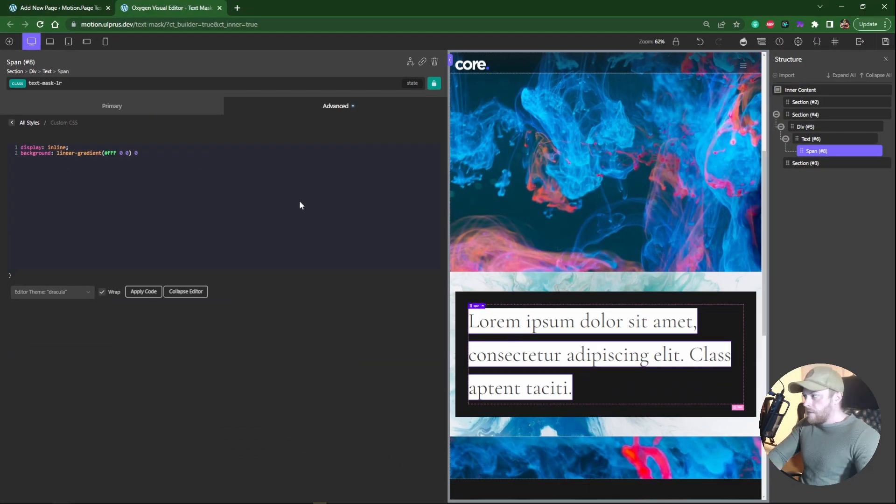
text( 100%)
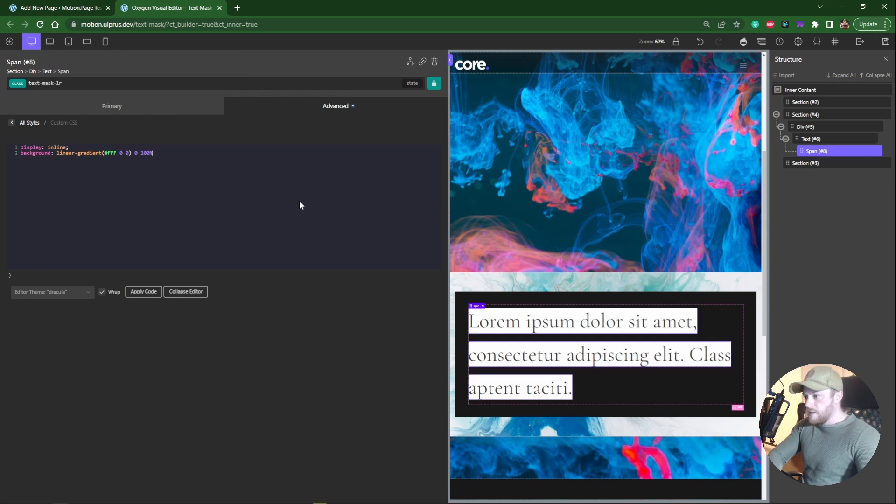
text( / va)
text(r)
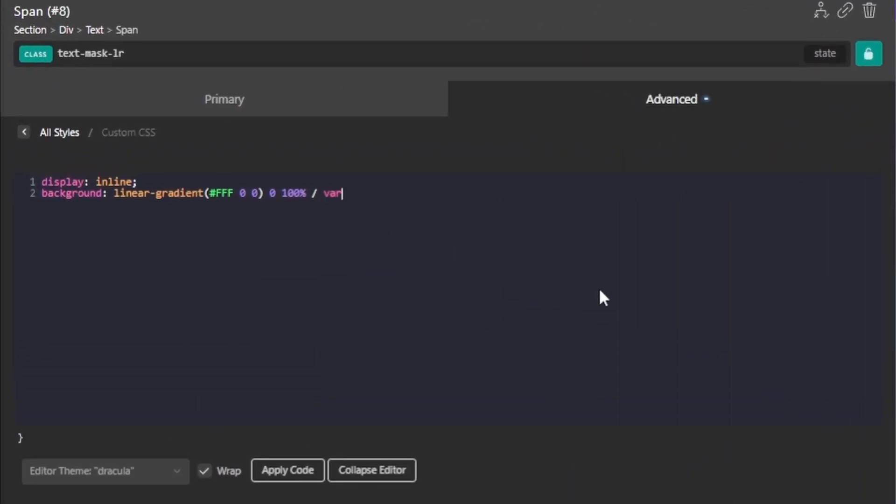
text((--mask, )
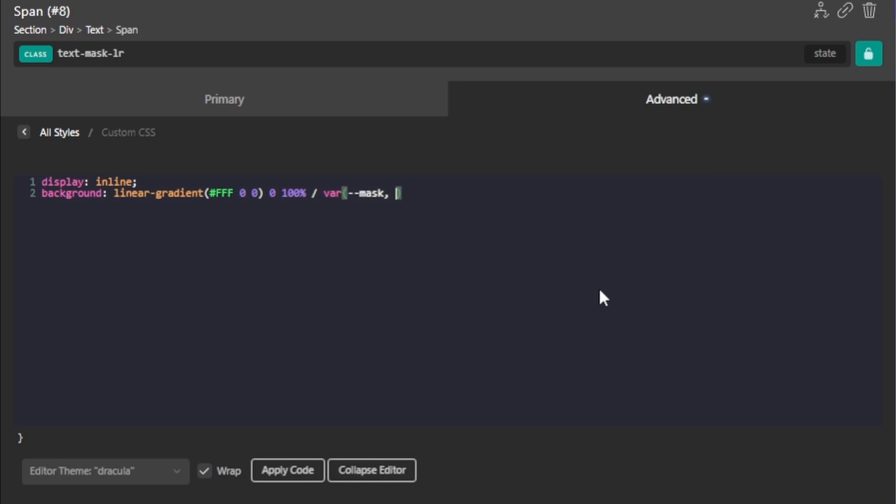
text(100)
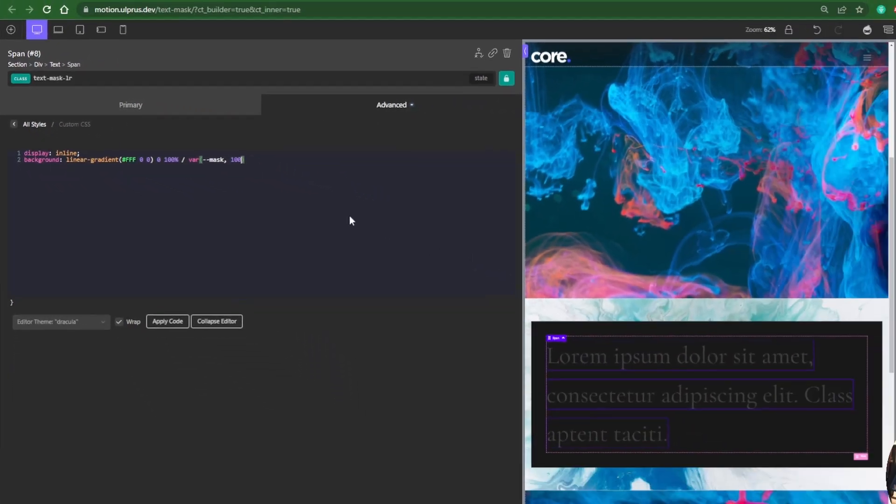
text(%)
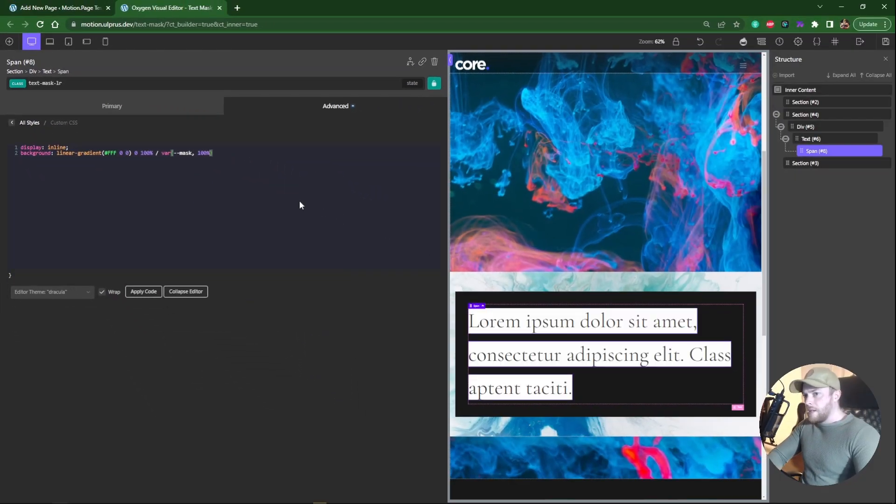
text())
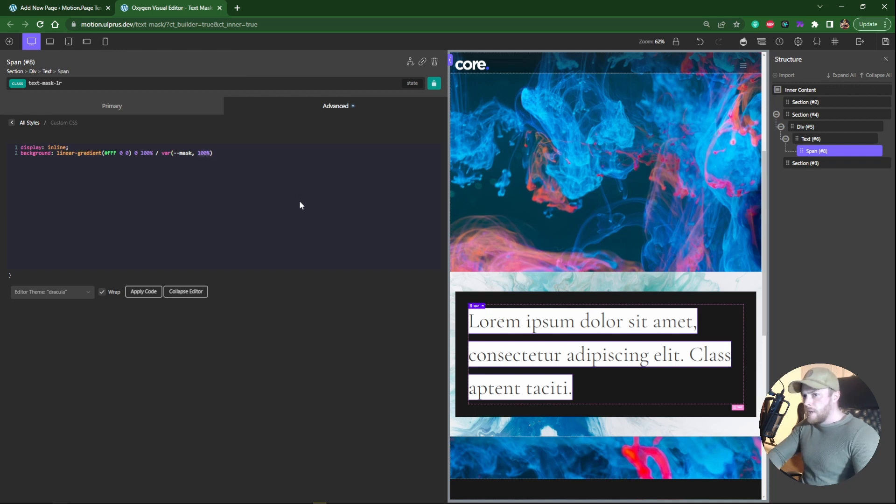
Try a fallback value of 0 for the --mask variable, and return it to 100%
key(BackSpace)
key(BackSpace)
key(BackSpace)
key(BackSpace)
text(0)
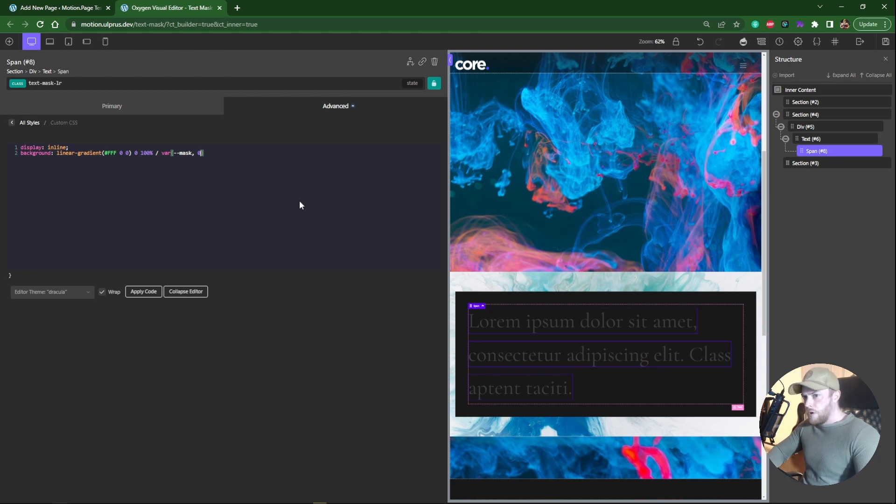
key(BackSpace)
text(100%)
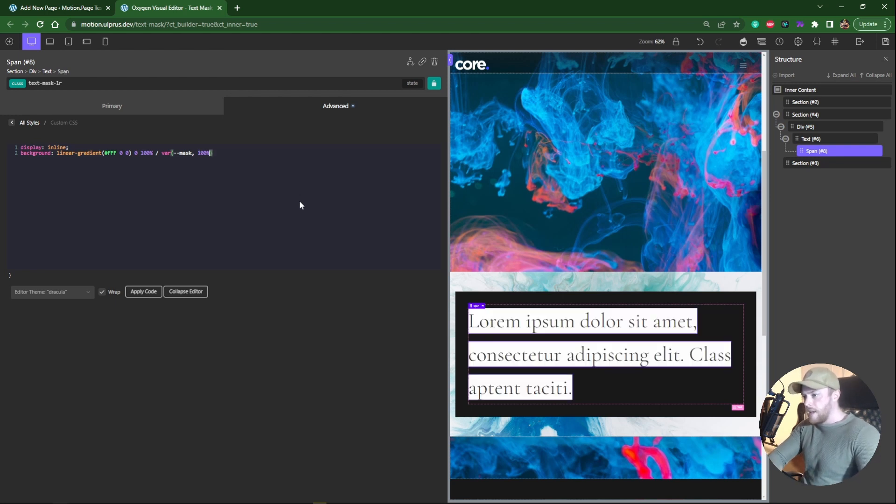
Set the --mask fallback value to 50% and finish the background declaration with "no-repeat;"
key(BackSpace)
key(BackSpace)
key(BackSpace)
key(BackSpace)
text(50%)
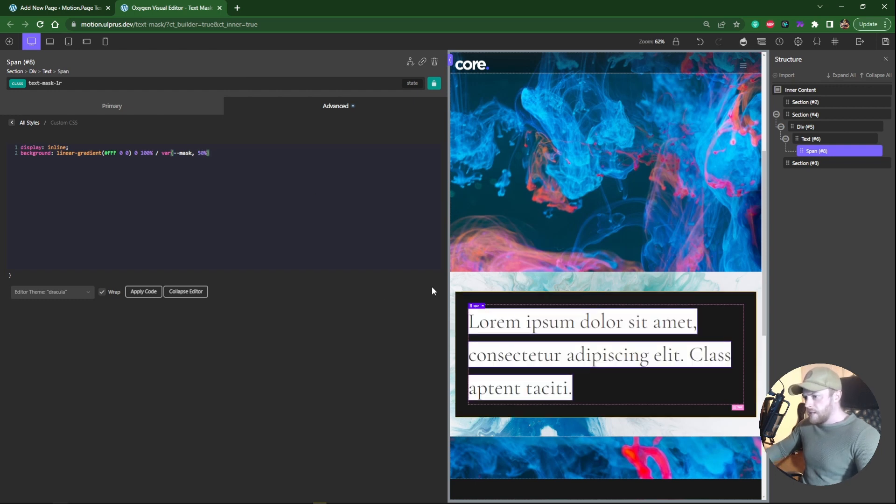
text(no-repeat;)
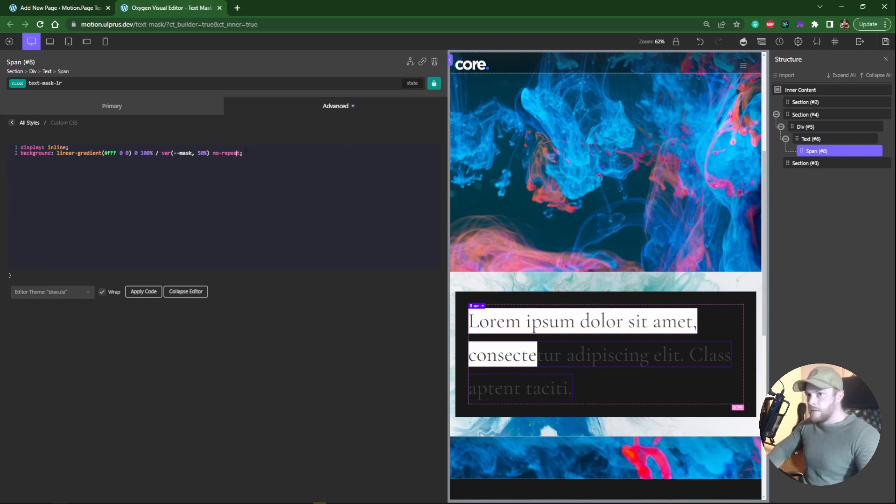
Set the --mask fallback value in the background declaration to 0
key(Left)
key(Left)
key(Left)
key(Left)
key(Left)
key(Left)
key(Left)
key(Left)
key(Left)
key(Left)
key(Left)
key(Left)
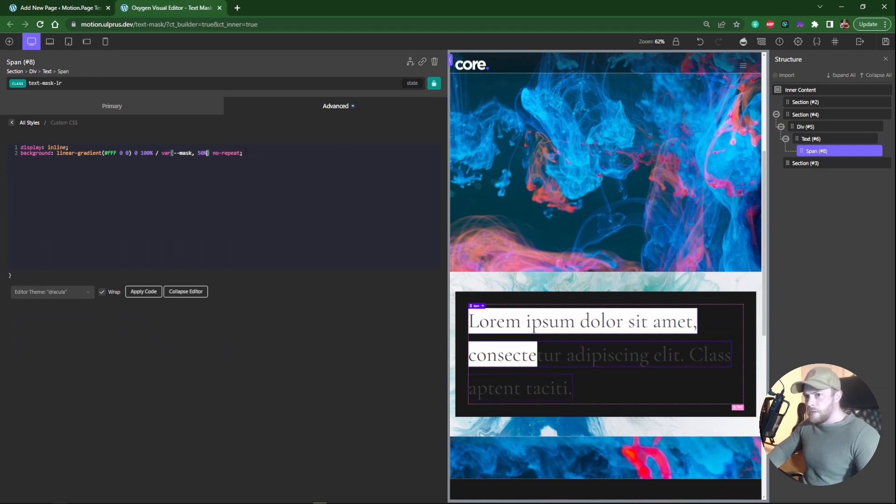
key(BackSpace)
key(BackSpace)
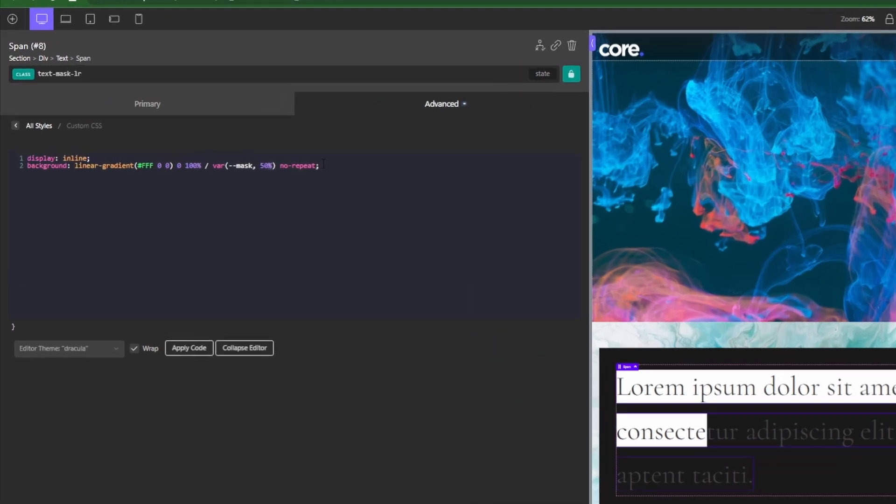
key(BackSpace)
text(0)
Add the declaration "-webkit-background-clip: text;" on a new line below the background declaration
key(End)
key(Return)
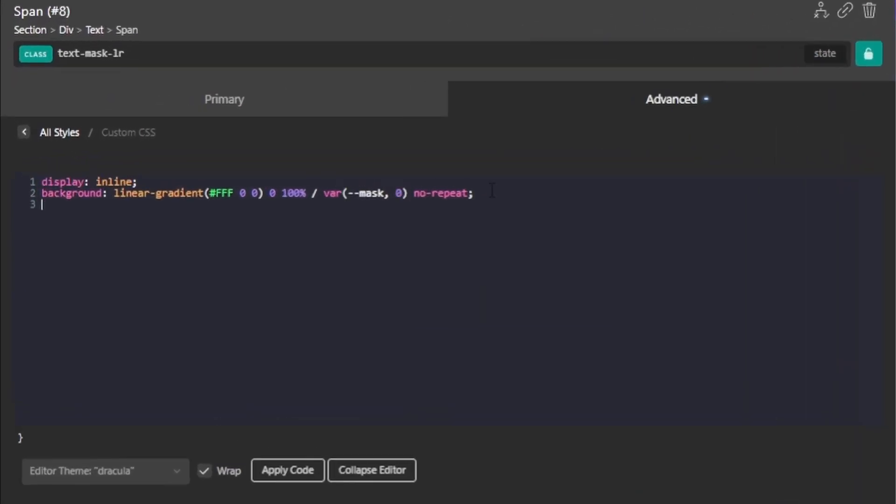
text(-webkit-background-clip: text;)
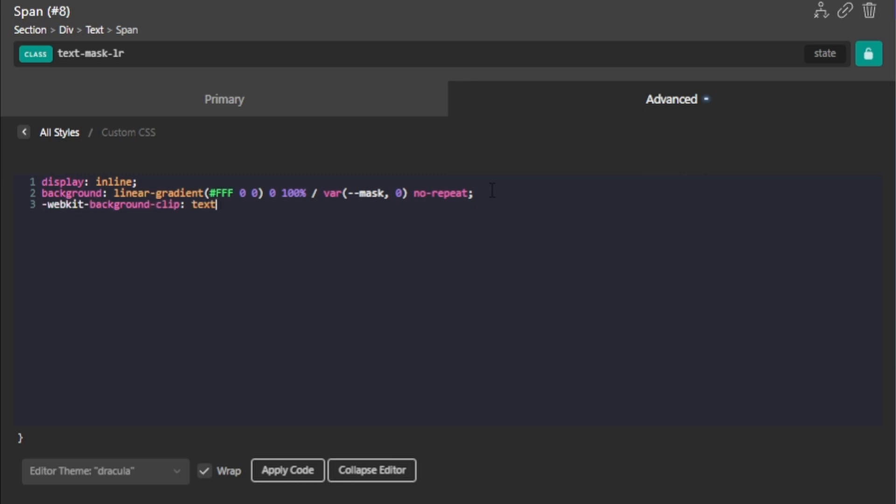
Add the declaration "text-fill-color: rgba(255,255,255,0.1);" on the fourth line of the custom CSS
key(Return)
text(text-fill-color:)
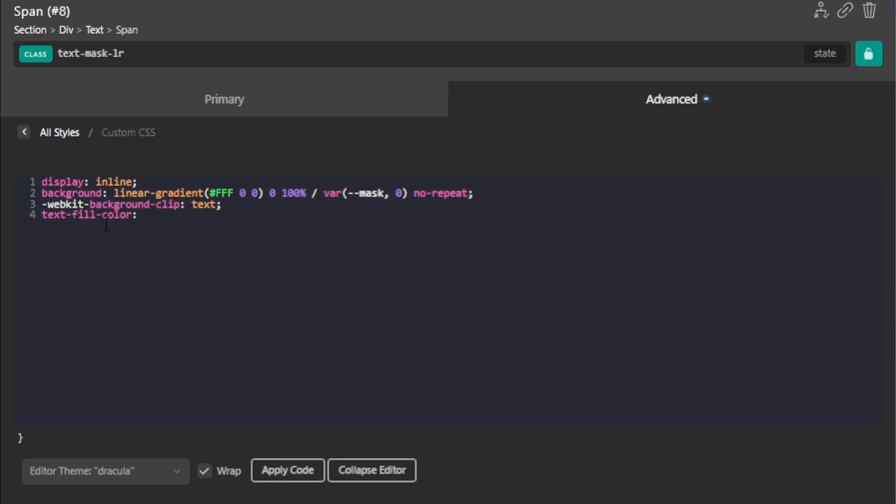
text(rgba()255,255,255,0.1);)
key(Left)
key(Left)
key(Left)
key(Left)
key(Left)
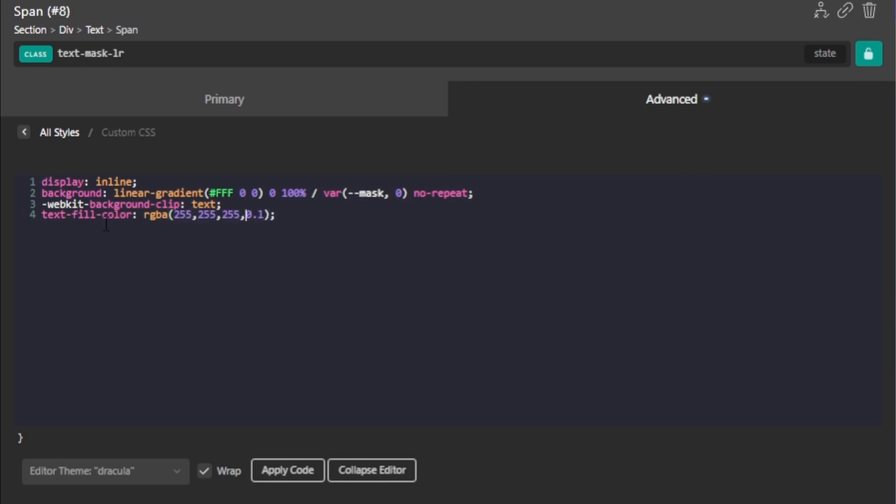
Add the "-webkit-" prefix to the text-fill-color declaration on line 4 of the span's custom CSS
key(Left)
key(Left)
key(Left)
key(Left)
key(Left)
key(Left)
key(Left)
key(Left)
key(Left)
key(Left)
key(Left)
key(Left)
key(Left)
key(Left)
key(Left)
key(Left)
key(Home)
text(-webkit-)
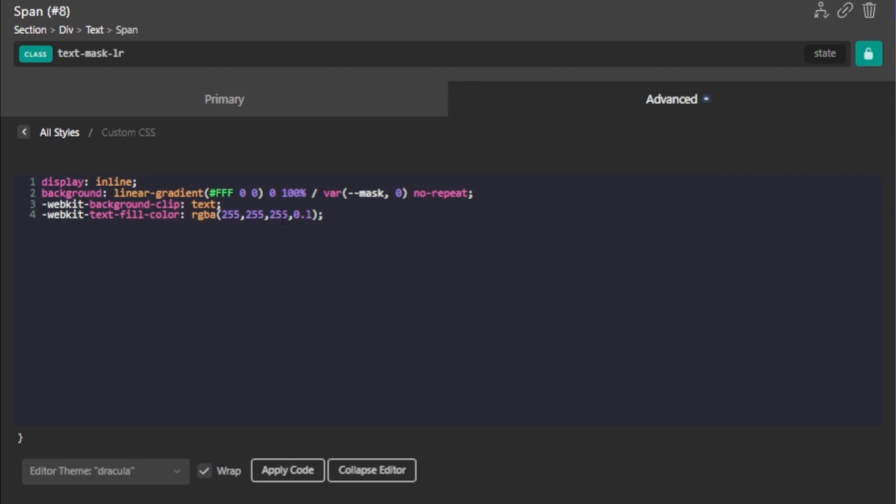
Try an alpha of 1 in the -webkit-text-fill-color rgba value and return it to 0.1
click(312, 215)
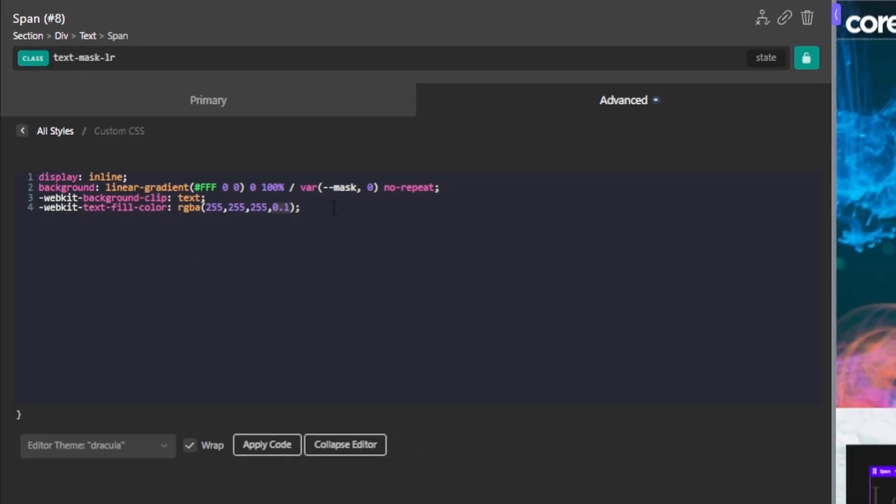
key(BackSpace)
key(BackSpace)
key(BackSpace)
text(1)
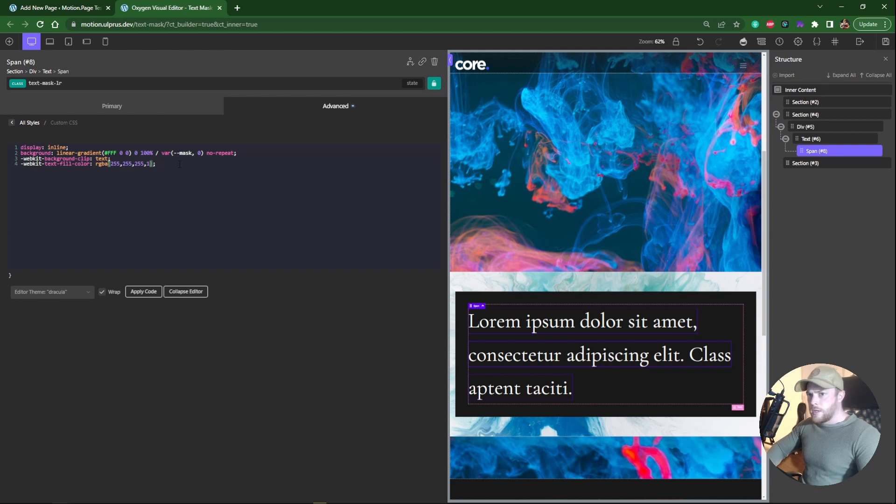
key(Left)
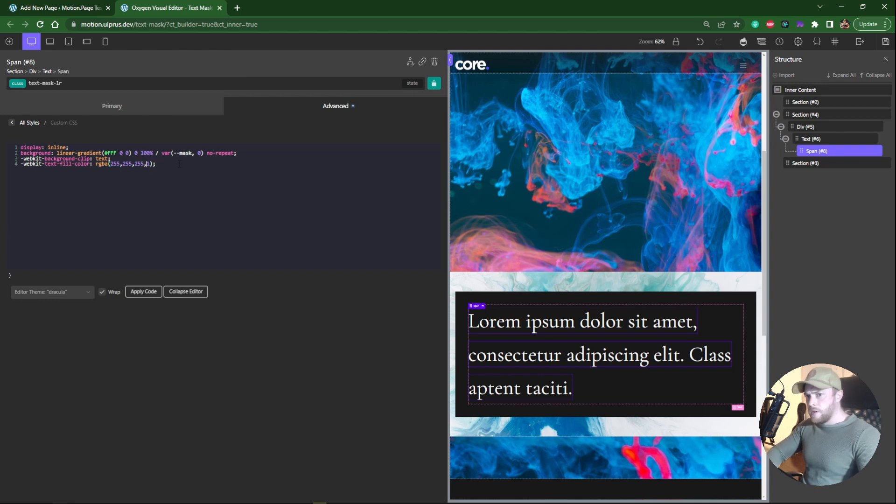
key(Right)
key(Left)
key(Left)
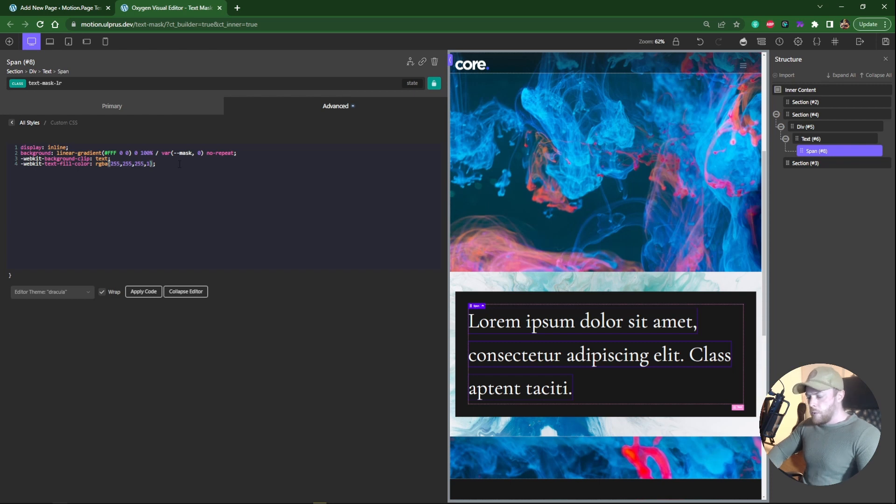
text(0.)
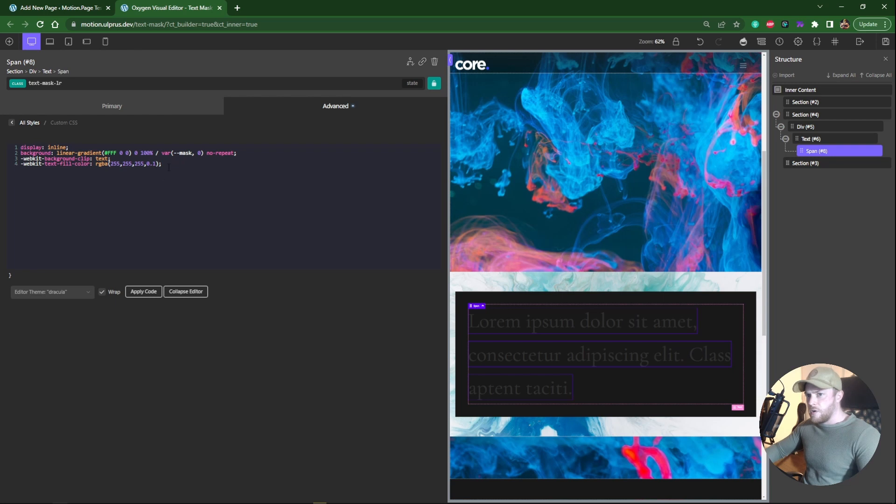
Save the page with the text-mask-lr custom CSS
key(shift+Up)
key(shift+Up)
key(shift+Up)
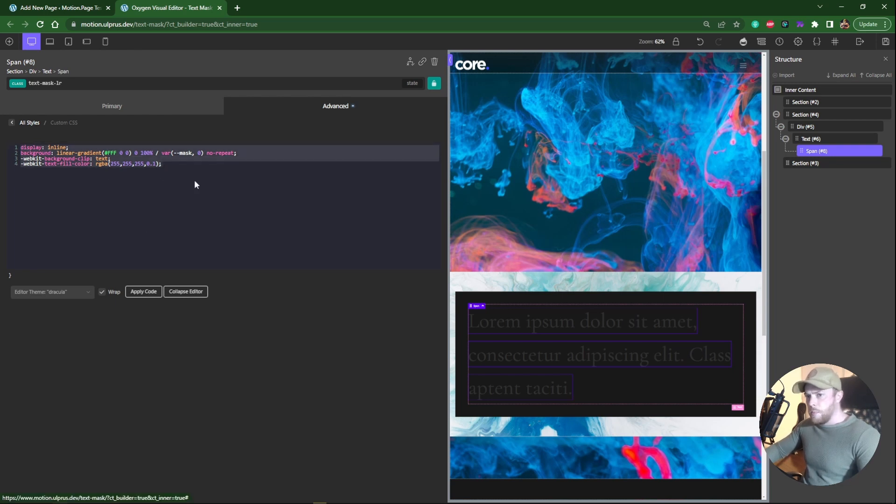
click(193, 153)
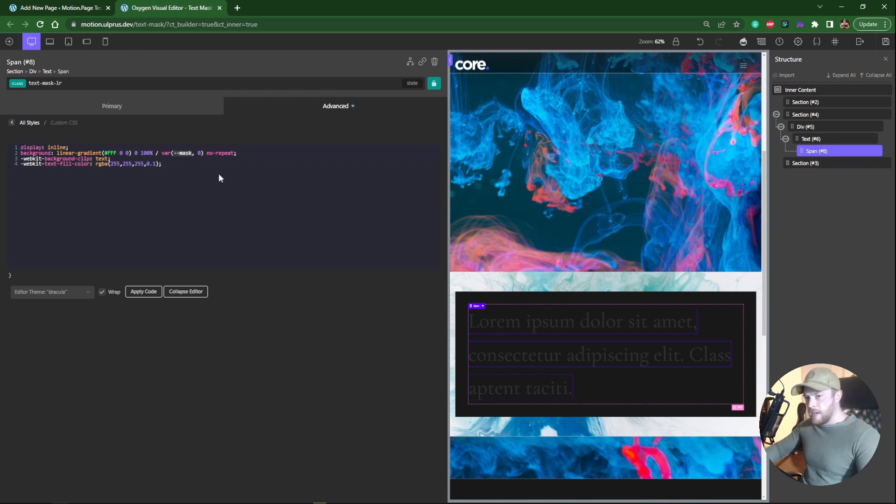
click(884, 48)
Open the Motion.page builder from the WordPress admin and create a new timeline named "Text Mask"
key(ctrl+Page_Up)
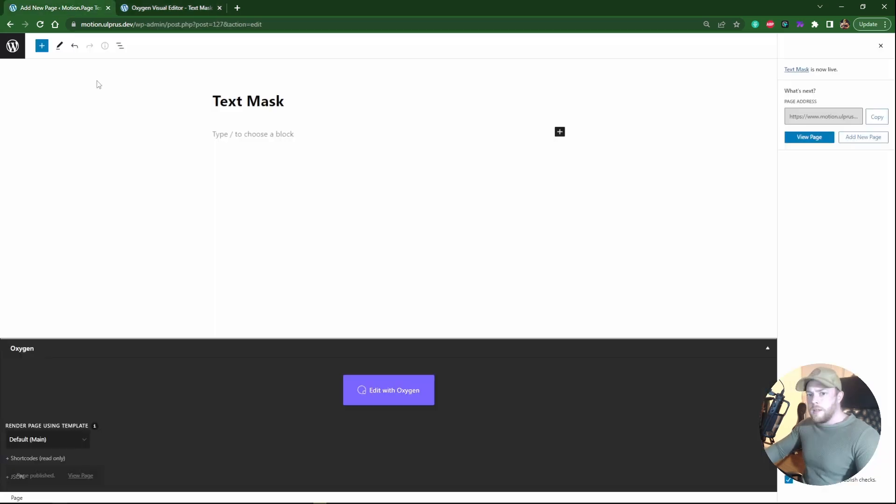
click(7, 57)
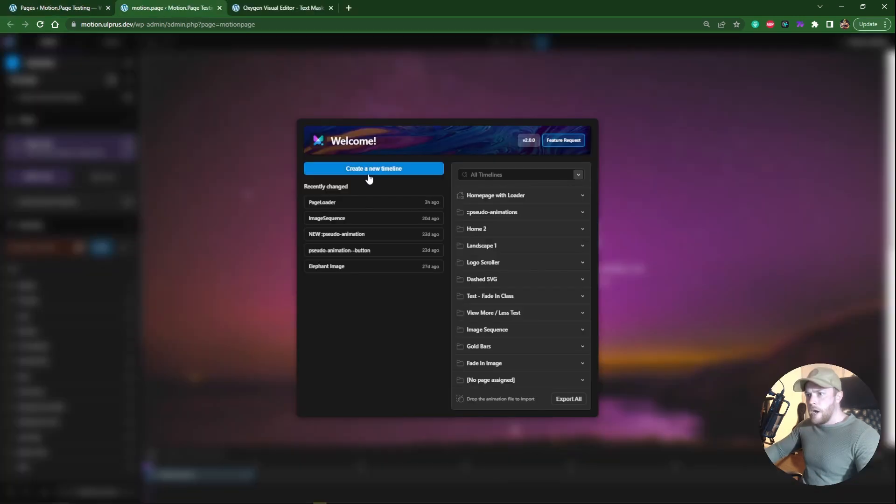
click(365, 171)
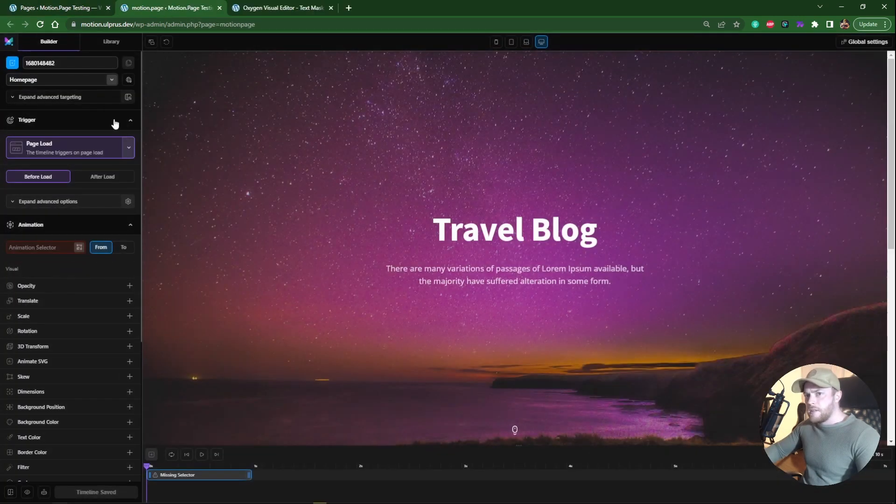
double_click(25, 59)
text(Text Mask)
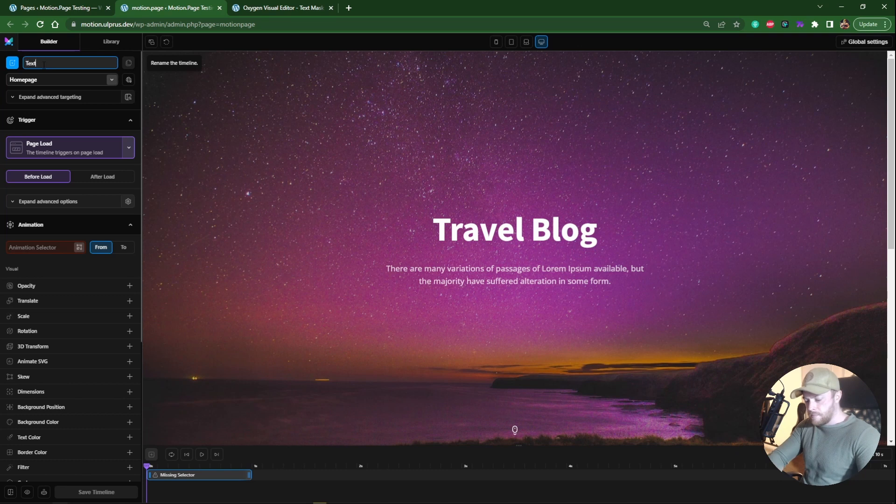
Assign the timeline to the Text Mask page
click(61, 80)
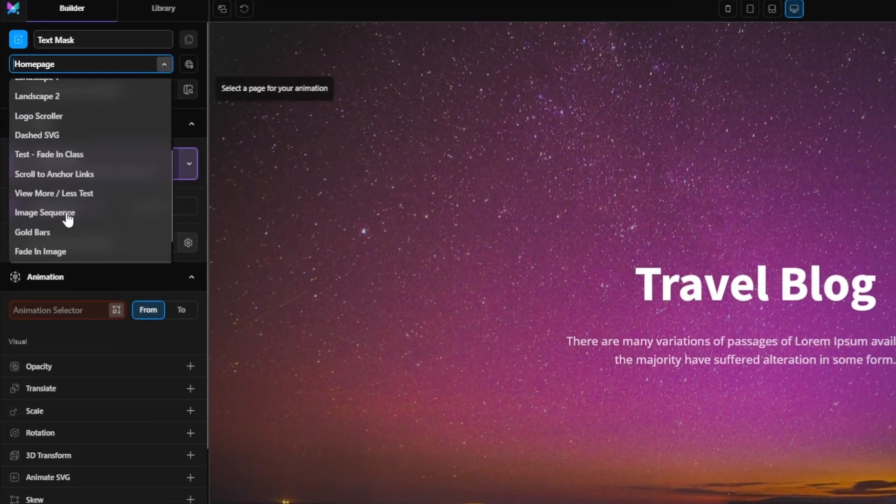
scroll(45, 249, up, 3)
scroll(43, 252, down, 6)
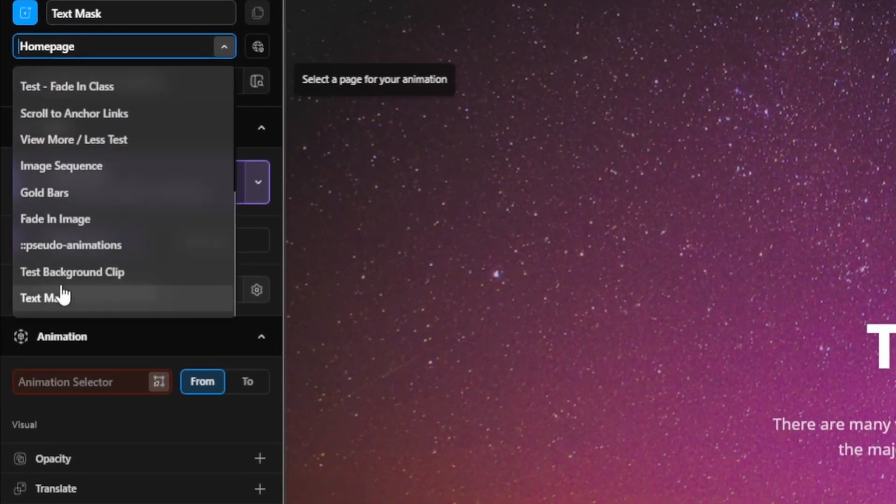
click(43, 253)
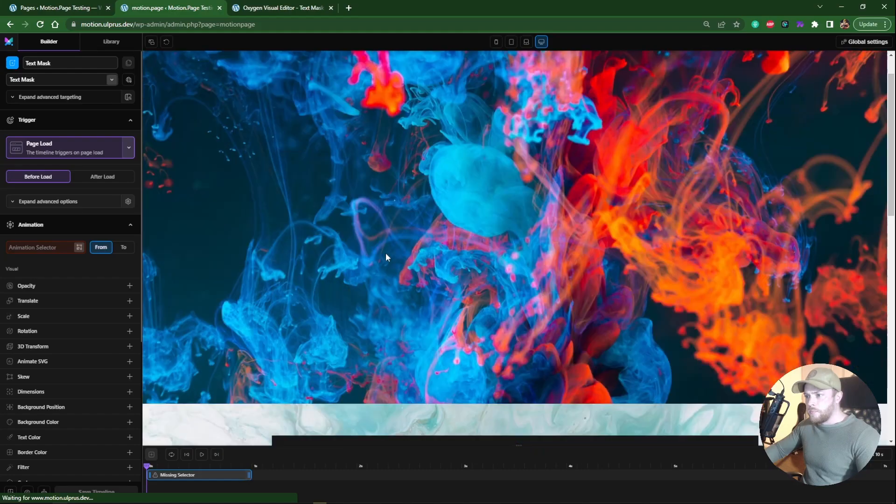
Set the timeline's trigger to ScrollTrigger and lock it to the scrollbar
scroll(386, 253, down, 3)
scroll(387, 252, down, 1)
scroll(387, 252, up, 1)
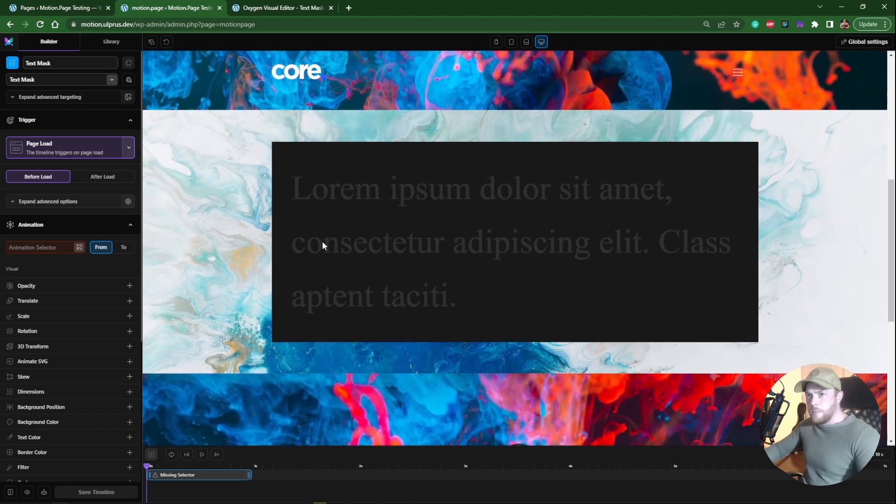
click(70, 148)
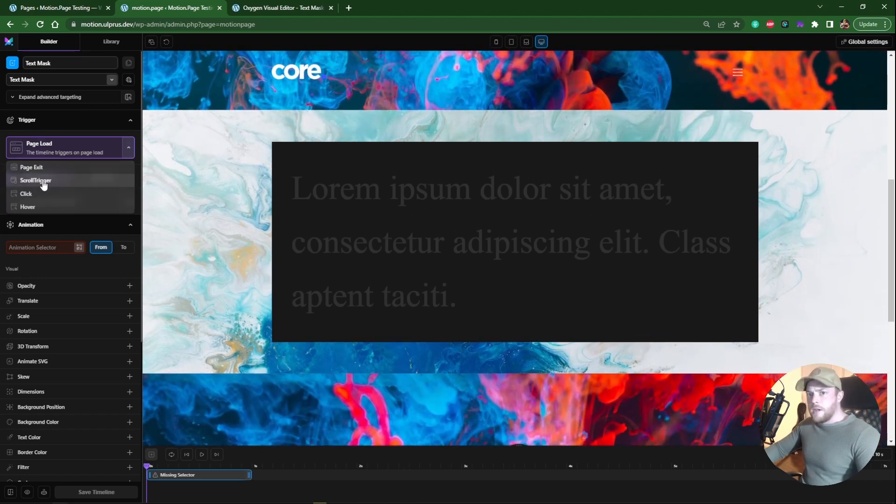
click(42, 181)
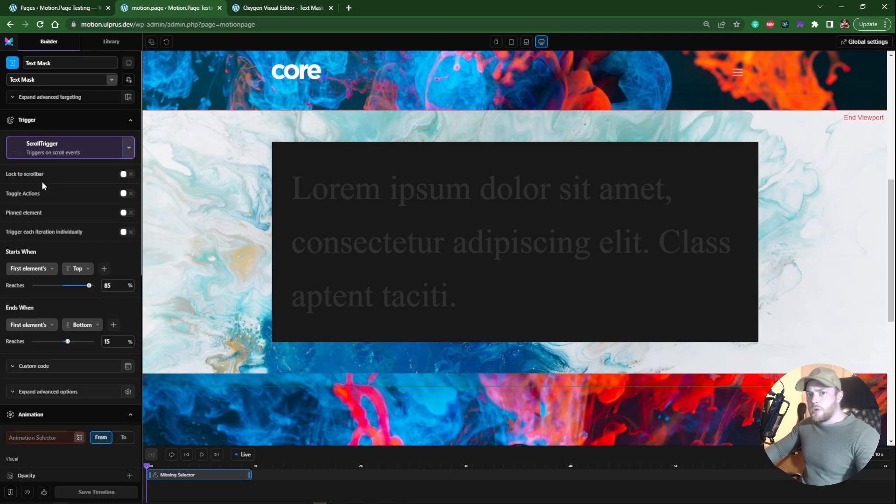
click(125, 174)
scroll(183, 259, down, 1)
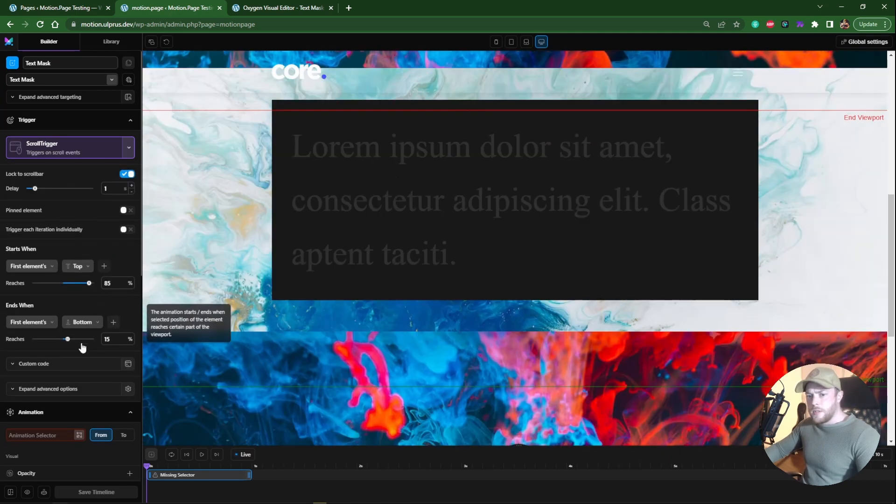
Add ".text-mask-lr" as the animation selector
scroll(37, 308, down, 3)
click(35, 297)
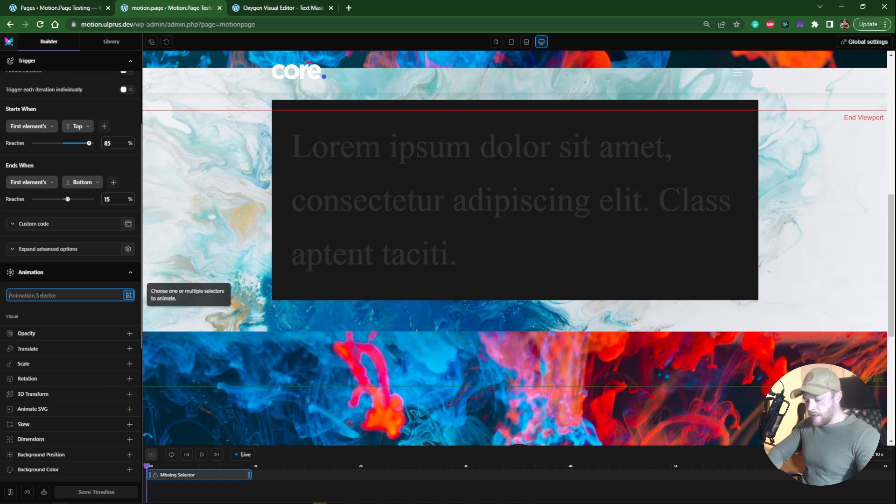
text(.text-mask)
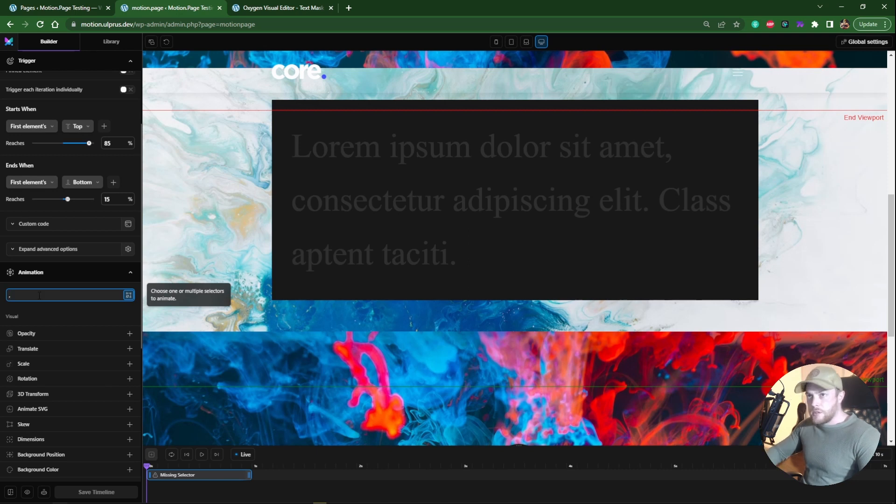
text(-l)
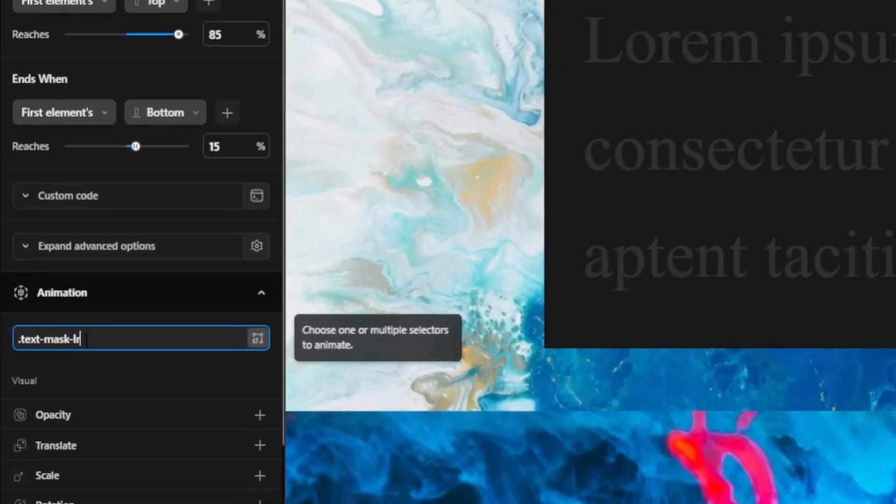
text(r)
key(Return)
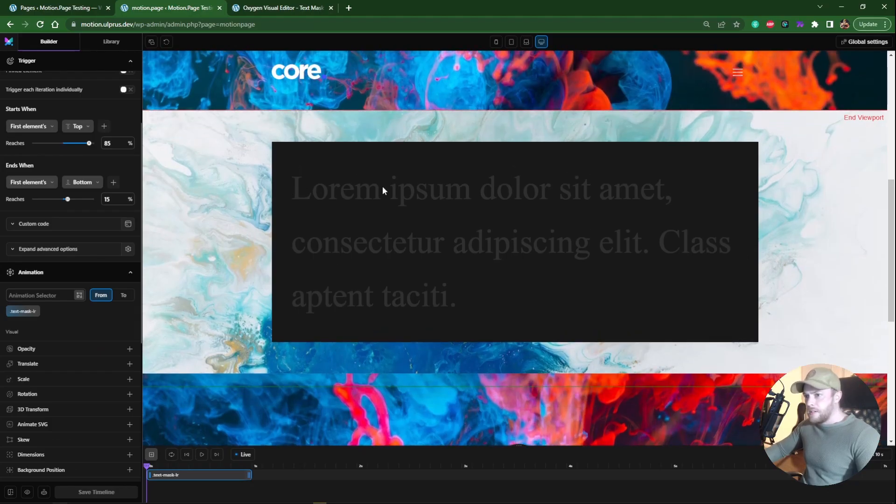
Switch the animation to "To" and add a custom property --mask with the value 100%
scroll(395, 283, up, 3)
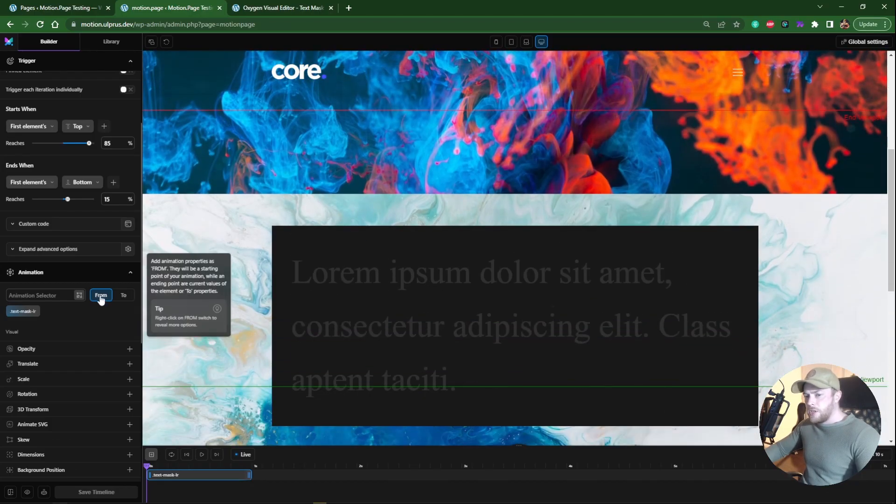
click(124, 296)
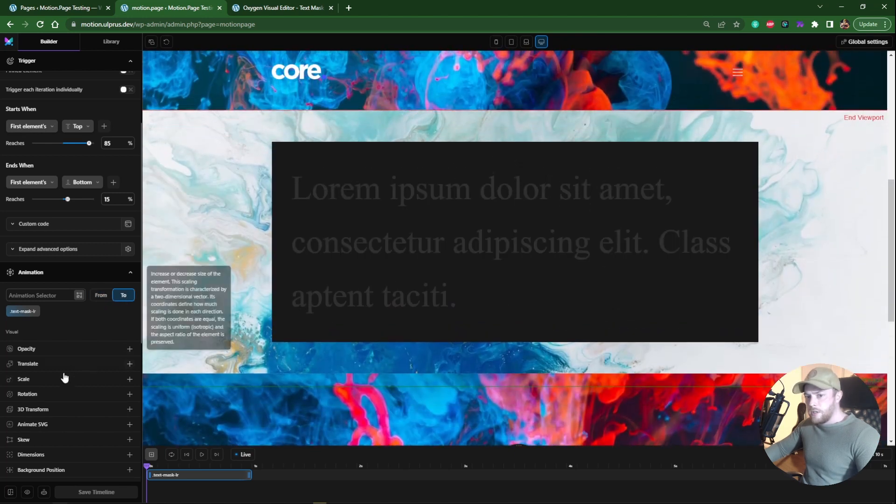
scroll(64, 378, down, 4)
click(58, 372)
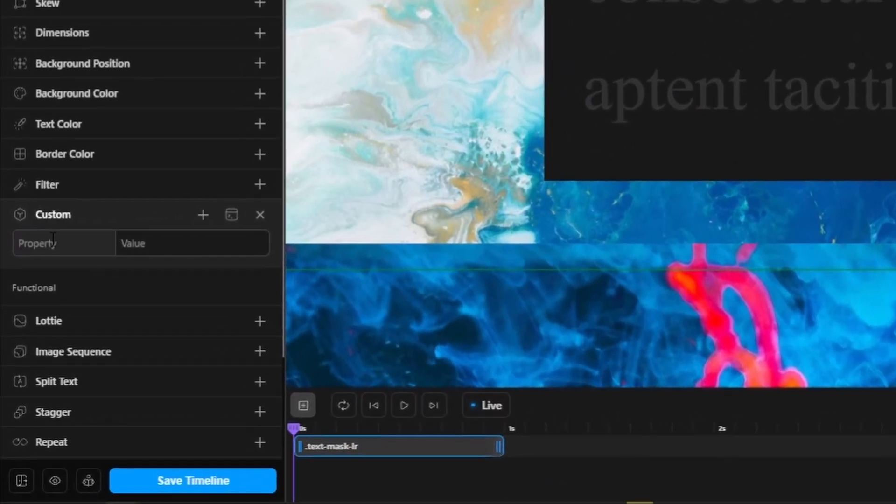
text(--mask)
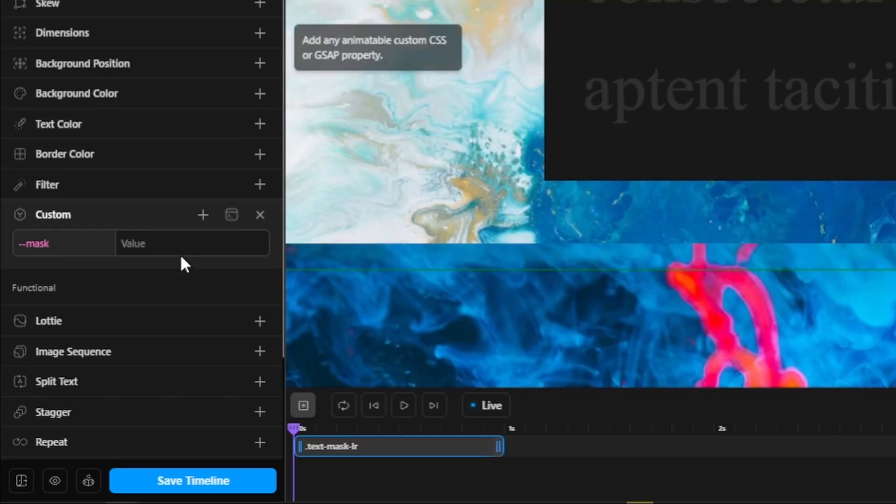
click(181, 243)
text(100%)
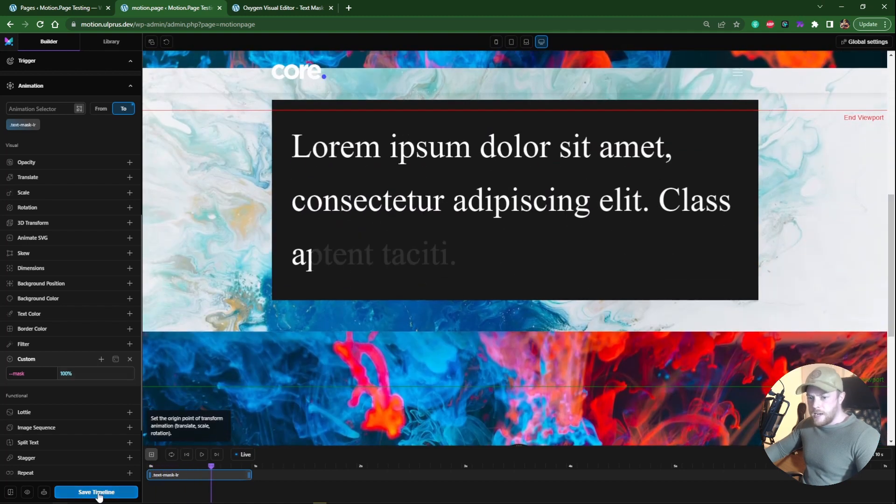
Save the timeline and check the text reveal on the live Text Mask page while scrolling past the dark div
click(98, 494)
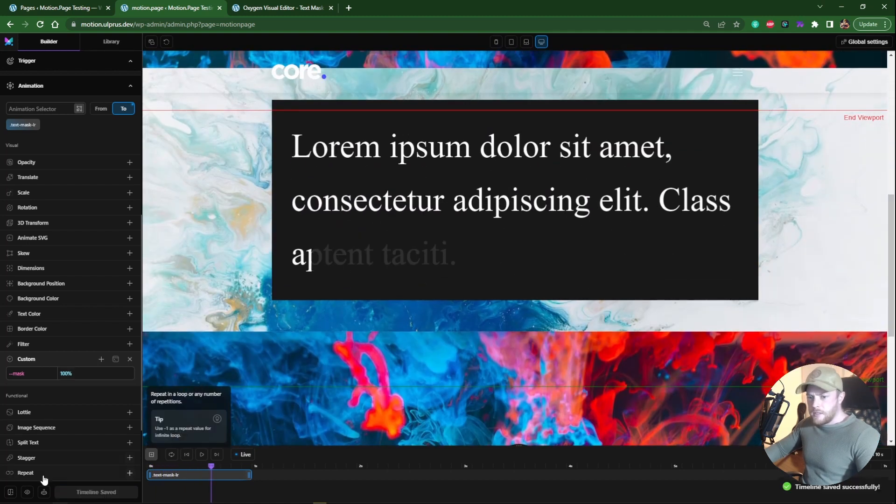
click(27, 492)
scroll(290, 314, down, 5)
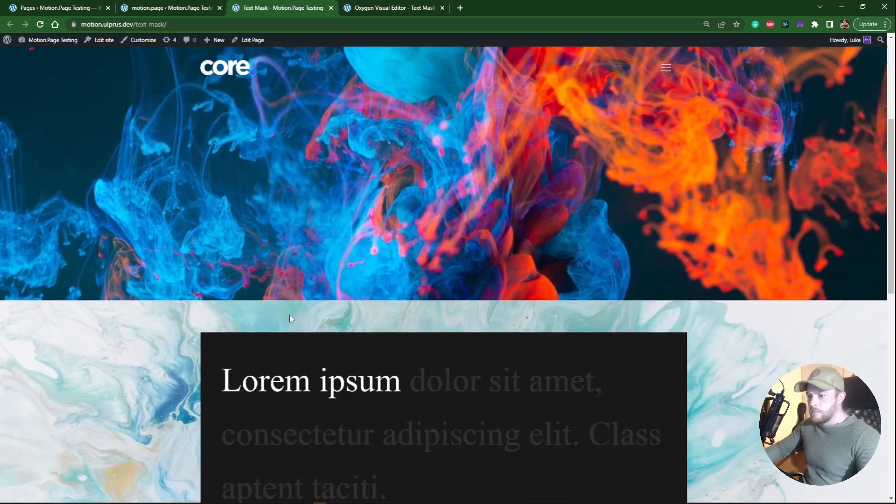
scroll(291, 316, down, 4)
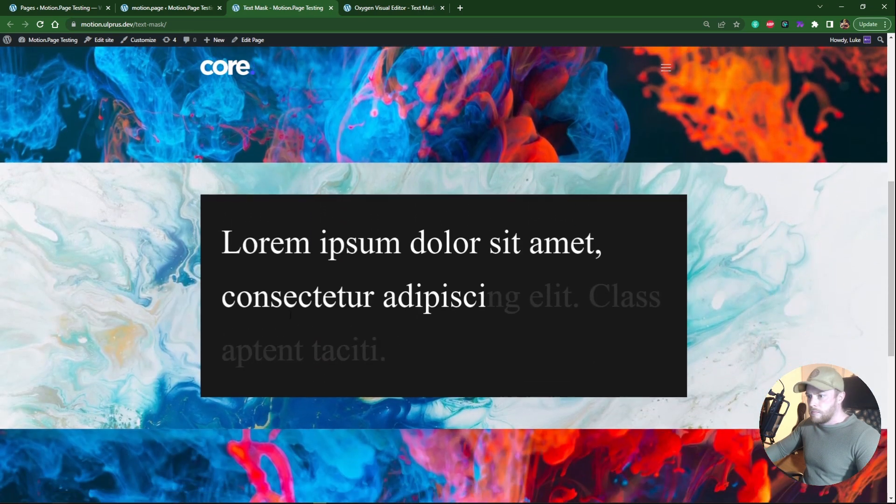
scroll(289, 315, down, 2)
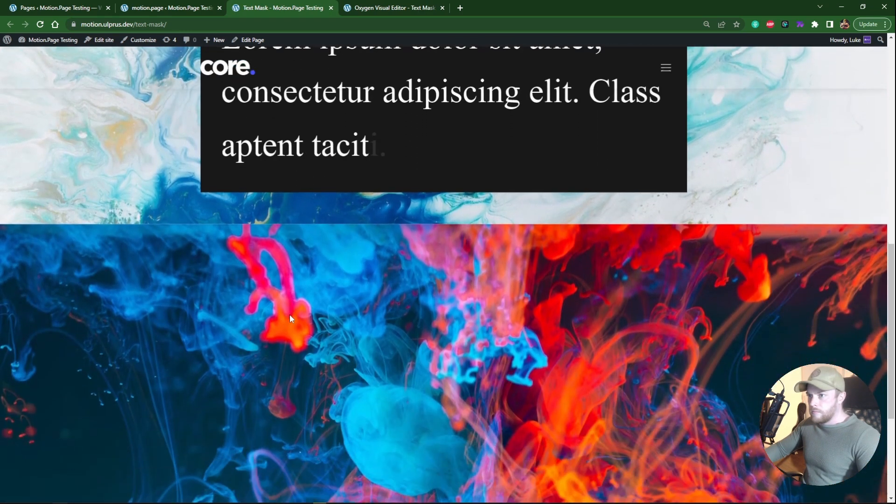
Switch to the Oxygen editor and duplicate Div (#5), the dark text box inside Section (#4)
click(209, 13)
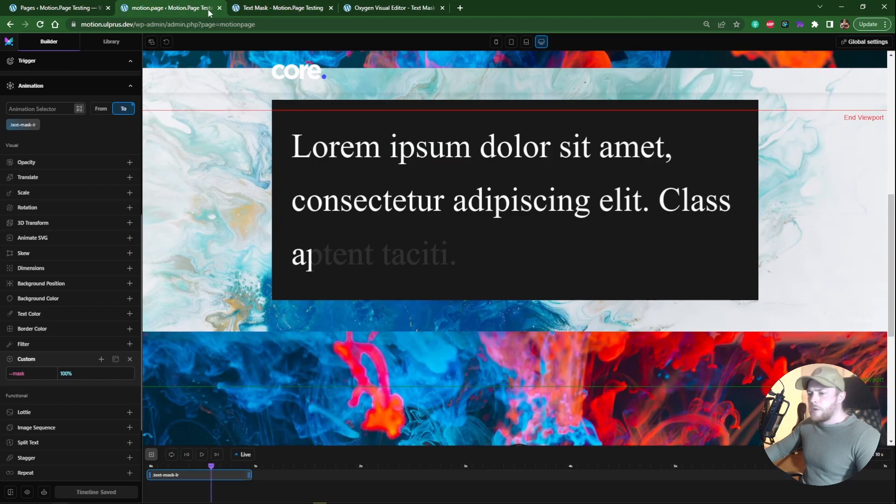
click(424, 9)
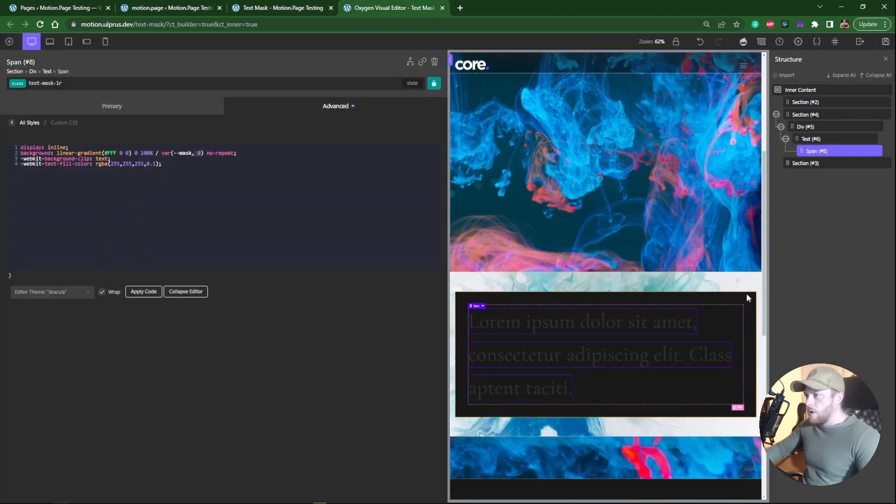
click(781, 126)
click(809, 129)
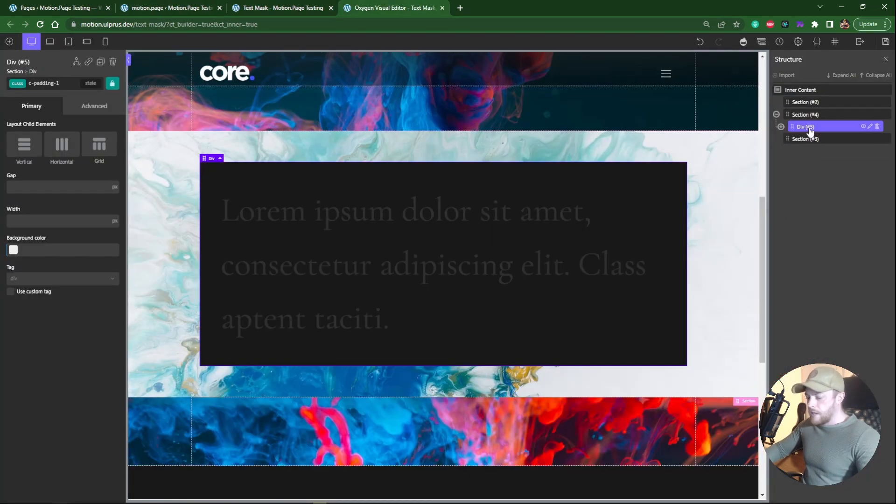
key(ctrl+d)
Set Section (#4)'s child layout to vertical and add the c-owl-l class to space the two divs apart
click(804, 115)
click(33, 208)
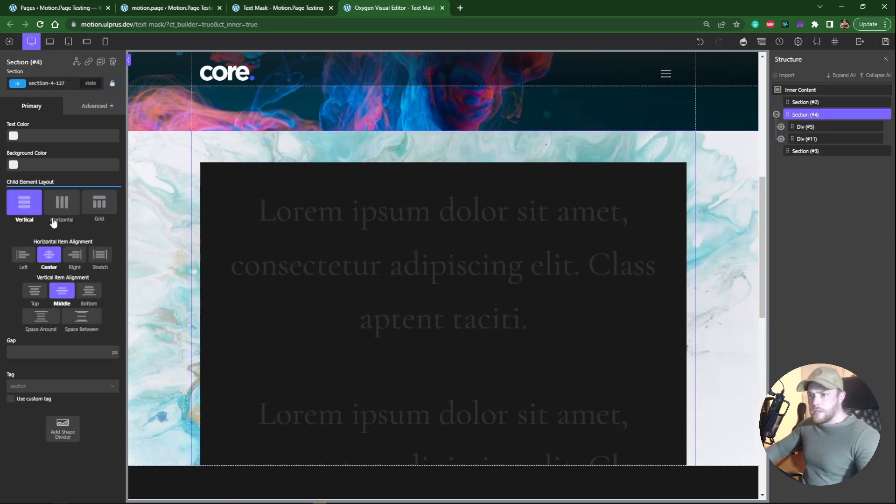
scroll(279, 260, down, 3)
click(57, 83)
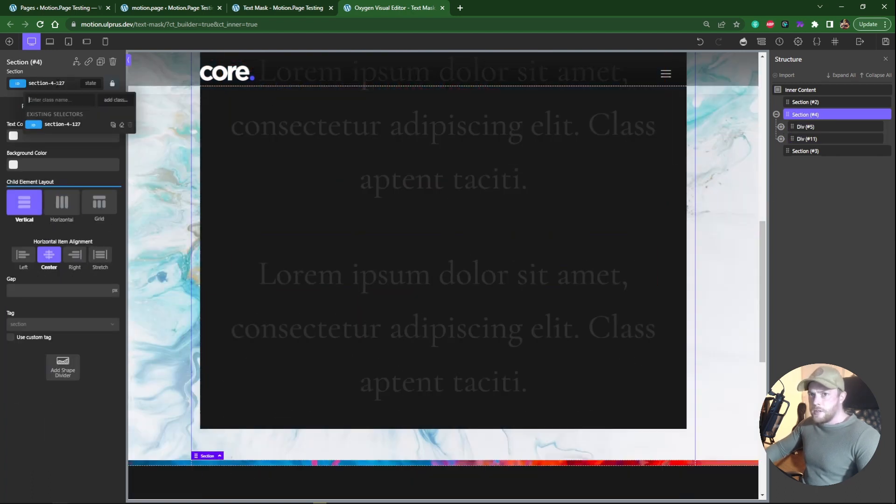
text(owl-1)
click(66, 126)
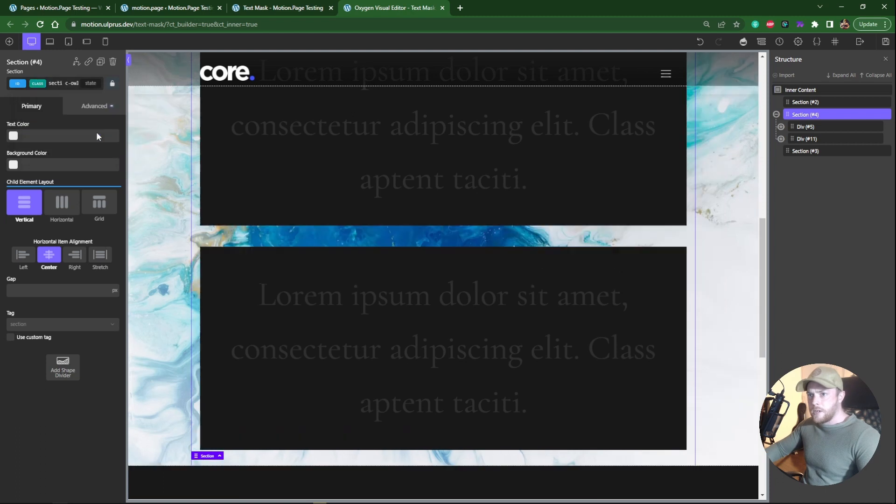
Set the font family of the duplicated div's text span to Staatliches on its own ID
click(409, 301)
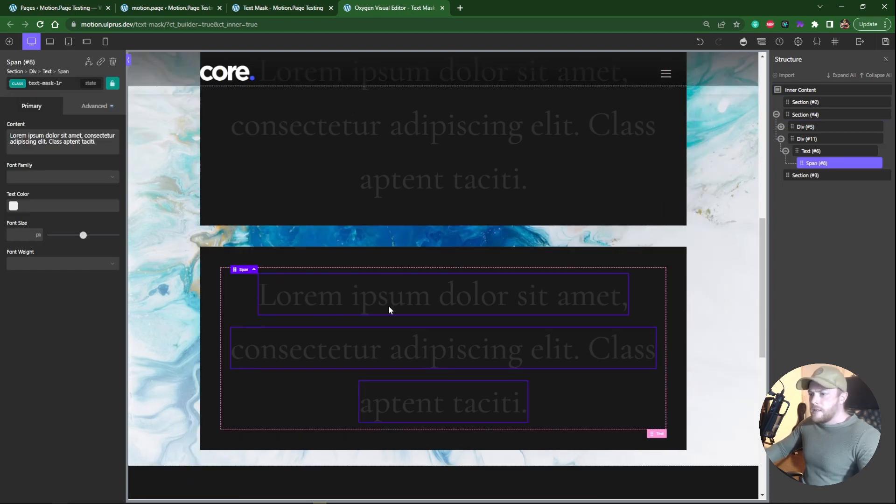
click(94, 106)
click(38, 150)
text(staat)
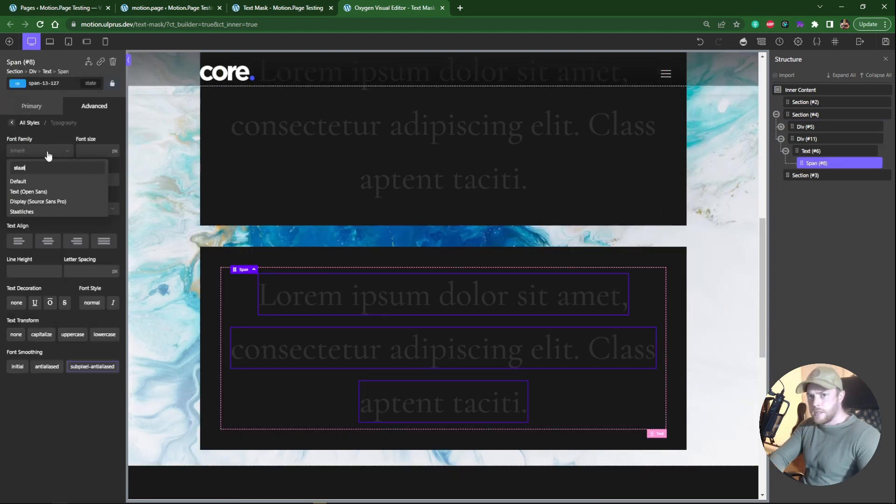
click(42, 212)
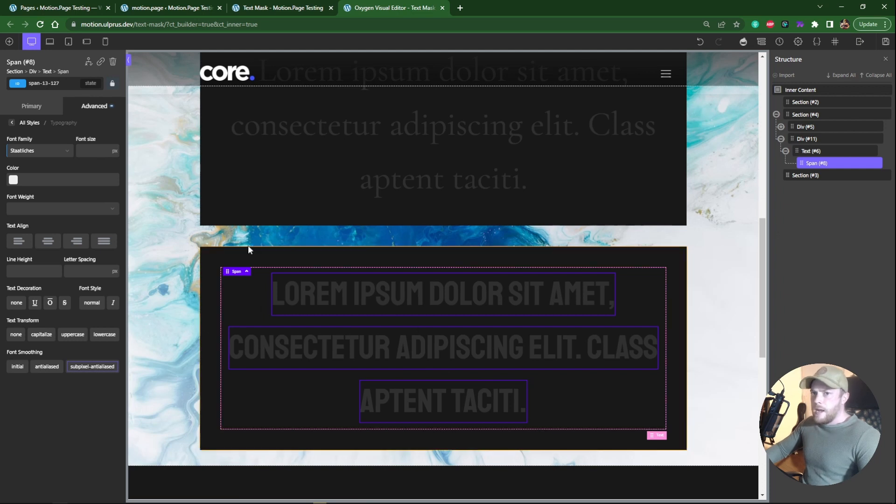
Replace the duplicated span's text-mask-lr class with a new class named text-mask-tb
click(56, 86)
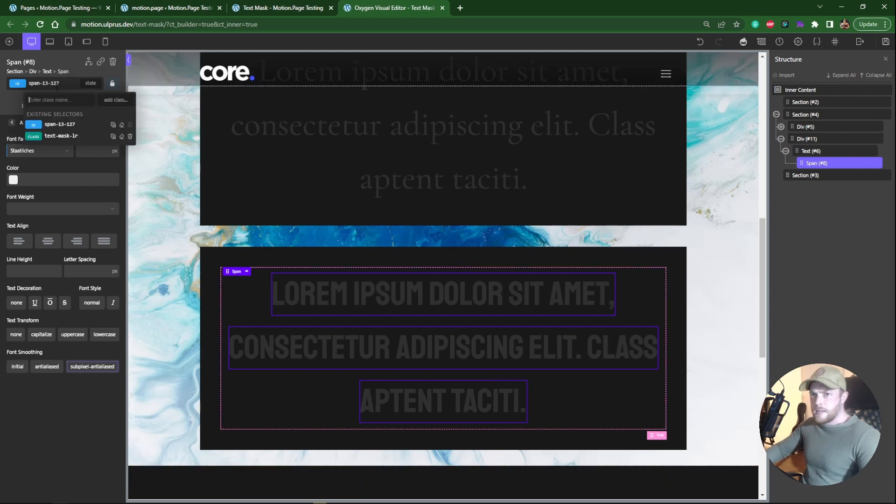
text(text-)
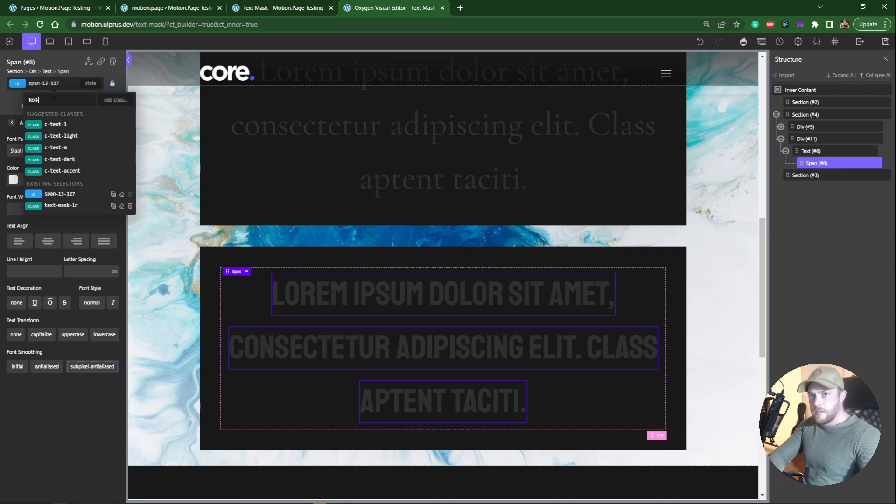
text(mask-lb)
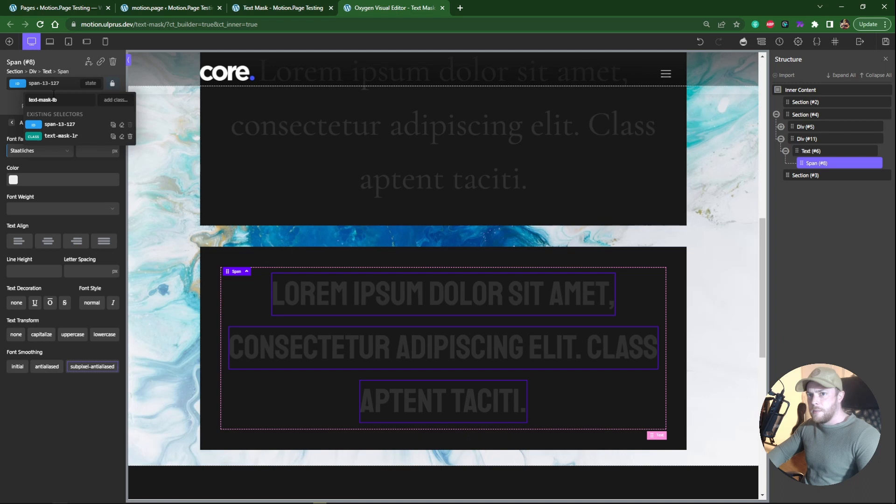
key(Return)
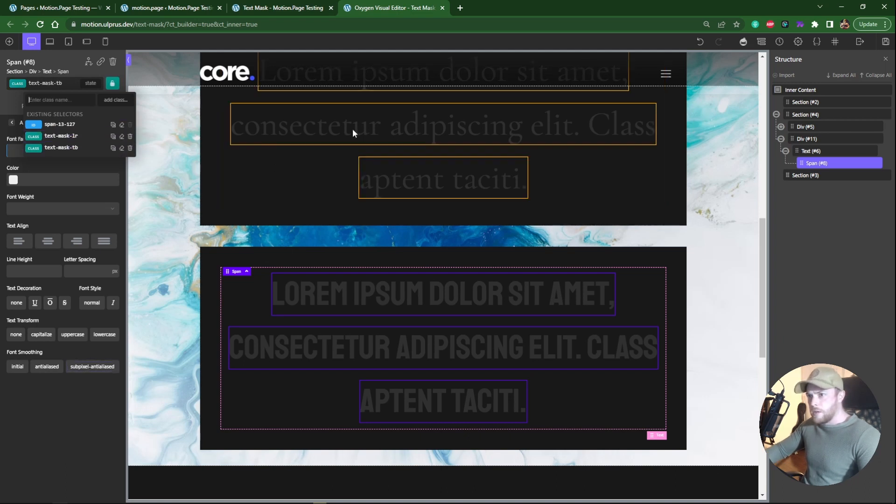
click(58, 137)
Start the custom CSS of the text-mask-tb class with "display: inline;"
click(38, 123)
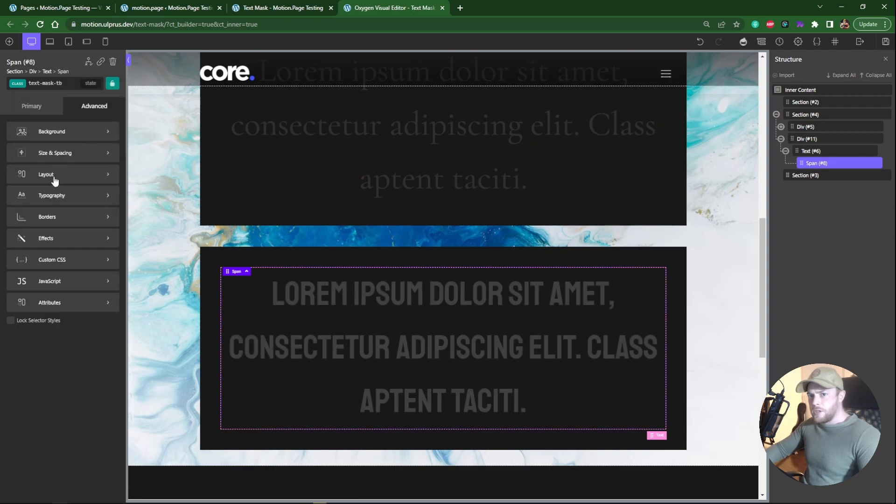
click(56, 260)
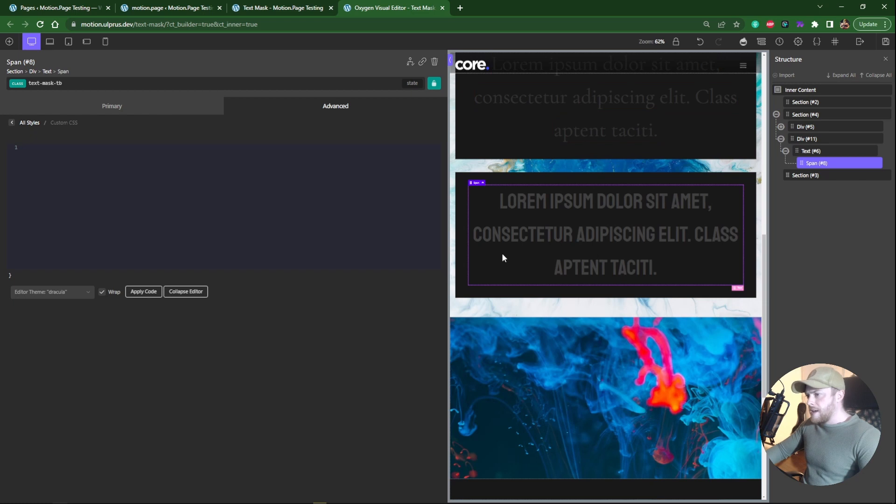
click(43, 154)
text(d)
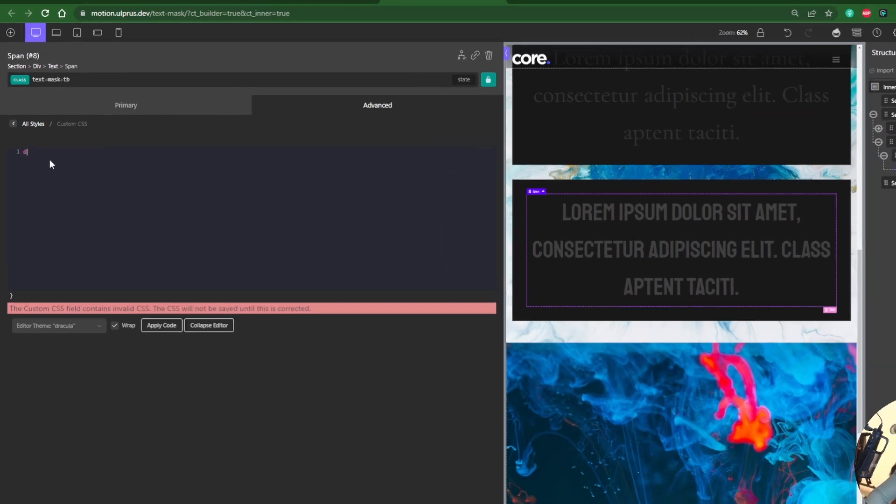
text(isplay:)
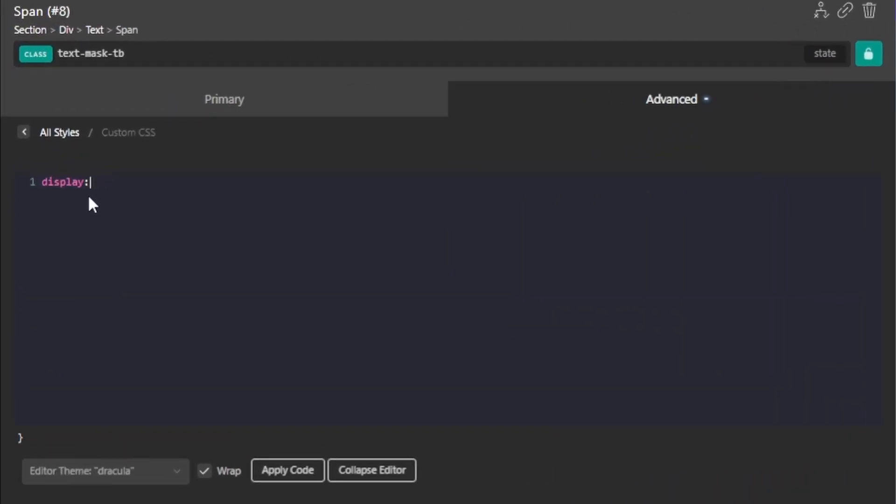
text("  inline;)
key(Return)
Add the CSS line "background: linear-gradient(to bottom, #FFF 0 0) 0 0 / 100% var(--mask, 0) no-repeat;"
text(background)
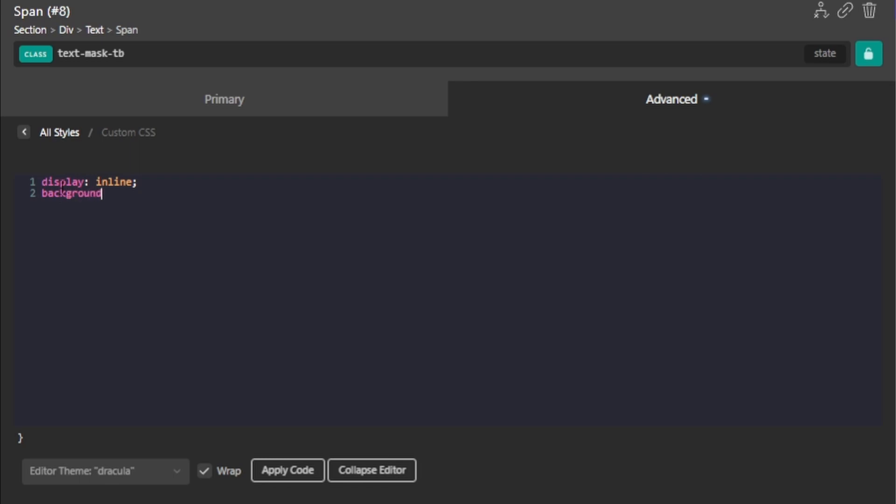
text(: linear-gradient()
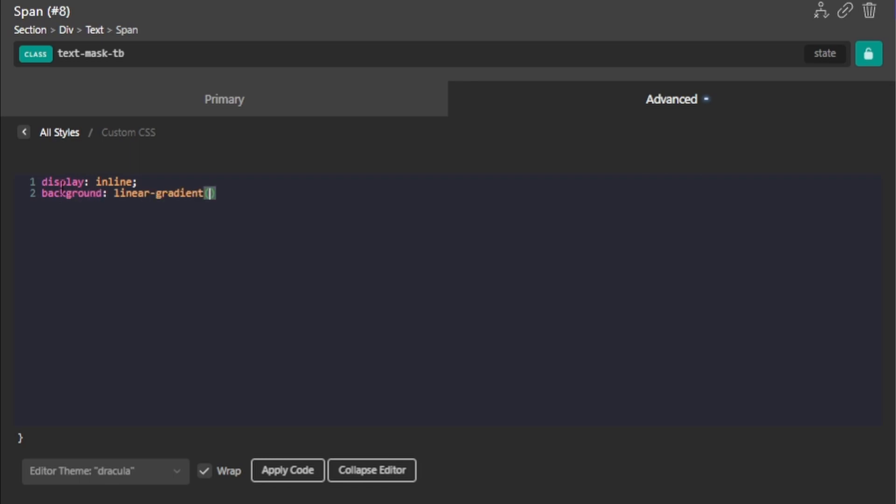
text(to borro)
key(BackSpace)
key(BackSpace)
key(BackSpace)
text(ttom, )
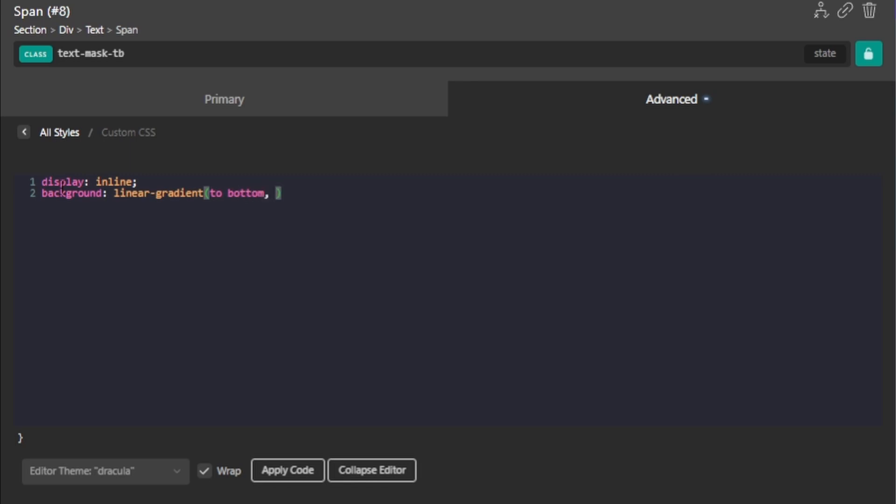
text(#FFF 0 0)
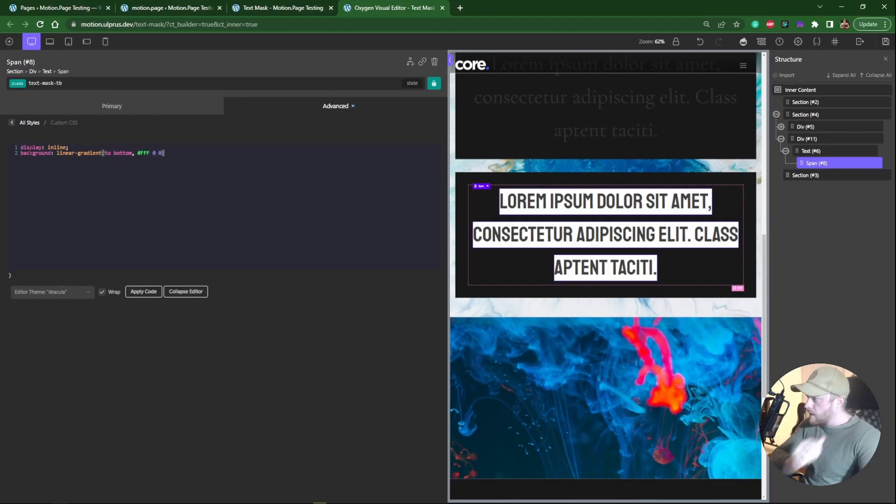
text() 0 0)
text( / )
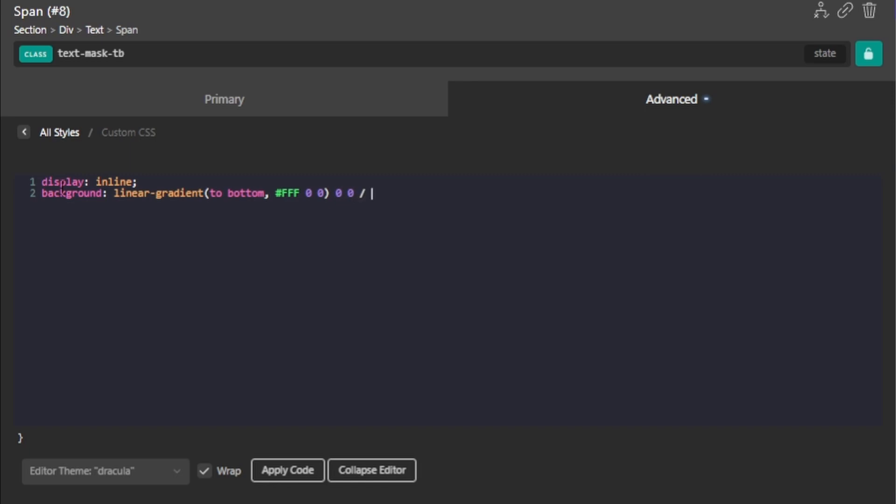
text(100% var(--mask)
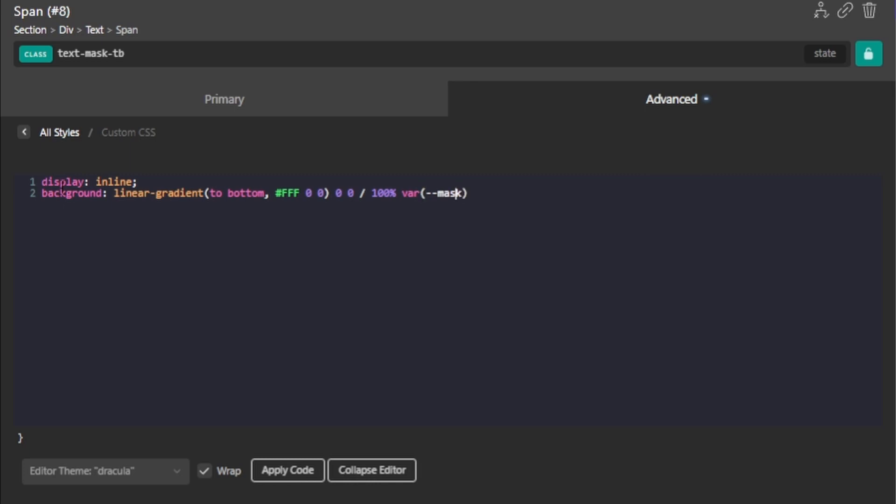
text(, 0) no-repeat;)
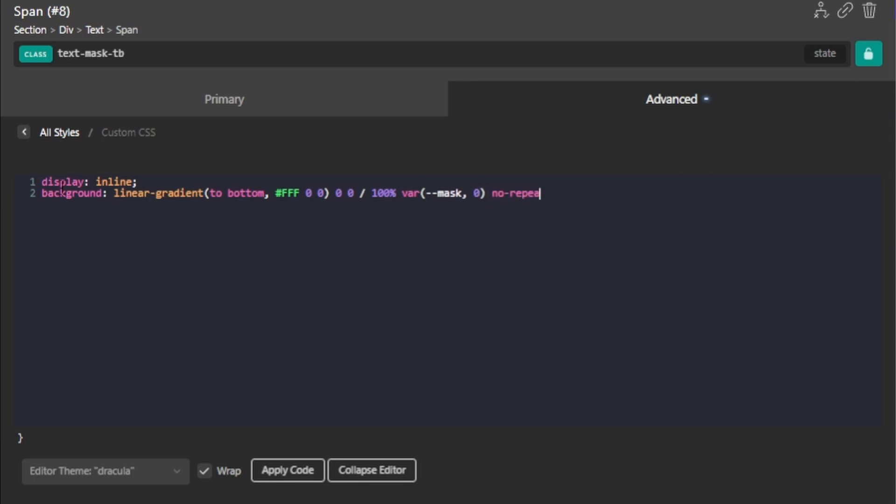
Preview the --mask fallback value at 100% and 50%, and set it back to 0
key(ctrl+Left)
key(ctrl+Left)
key(ctrl+Left)
key(ctrl+Left)
key(ctrl+Left)
key(ctrl+Left)
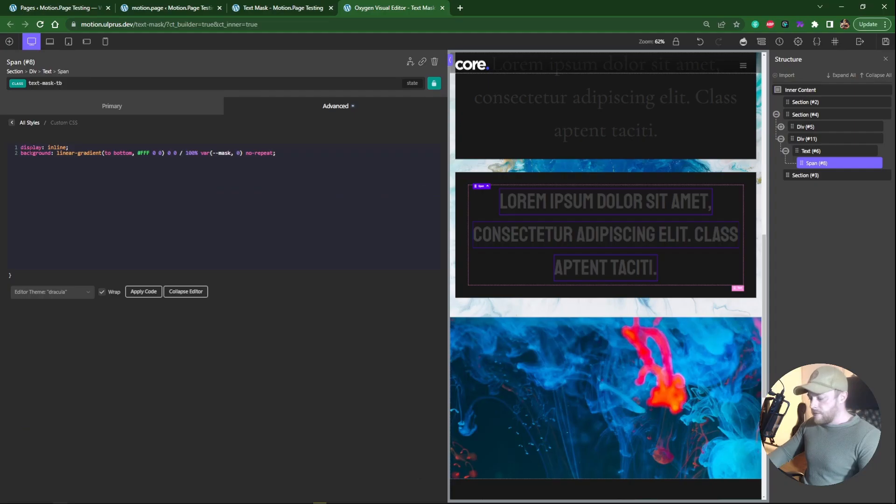
text(100%)
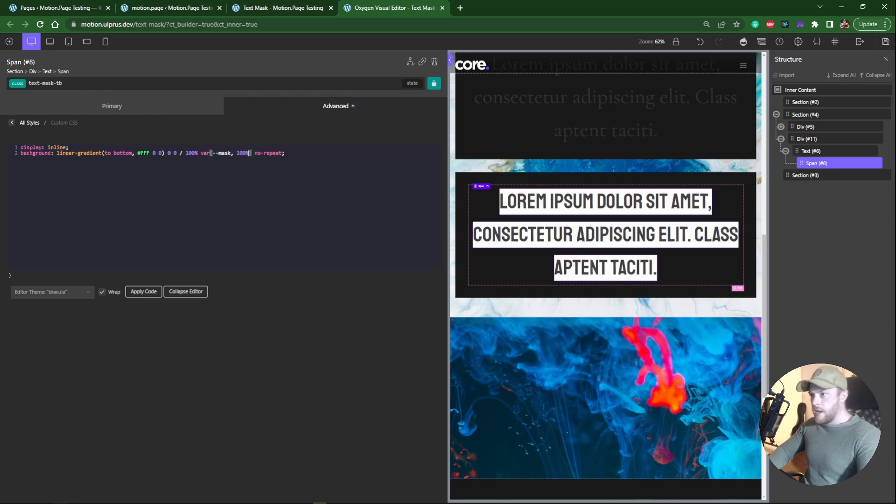
key(BackSpace)
key(BackSpace)
text(5)
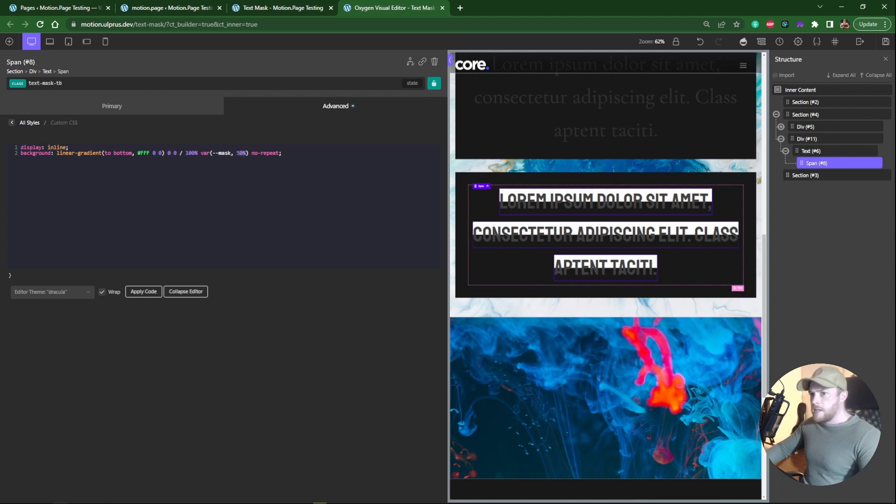
text(0)
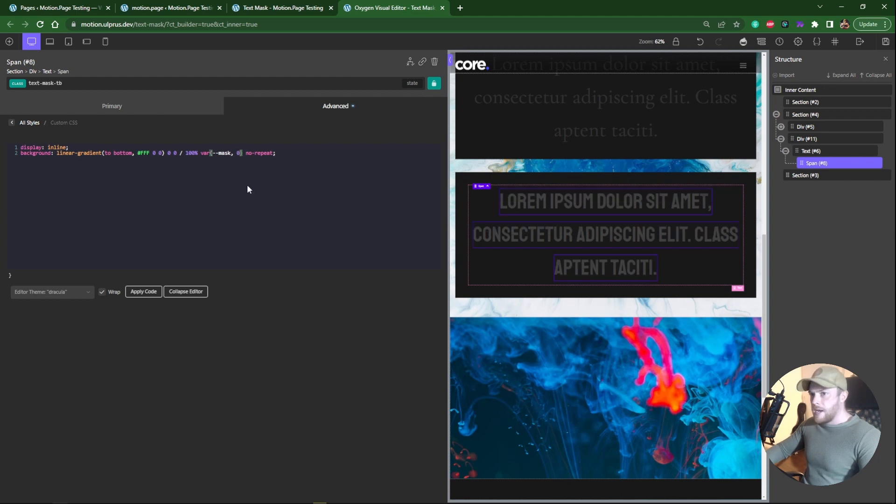
Apply the code and add the line "-webkit-background-clip: text;" below the background declaration
click(134, 293)
key(Return)
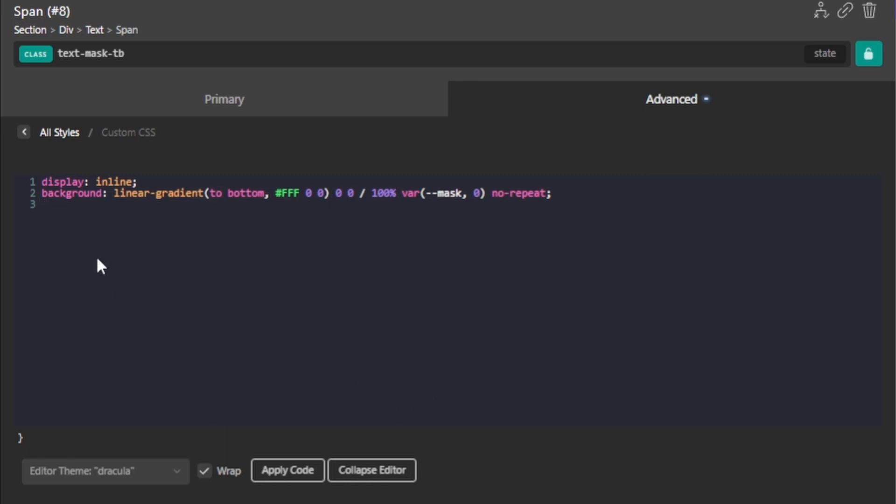
text(-webkit-background-clip:)
text(text;)
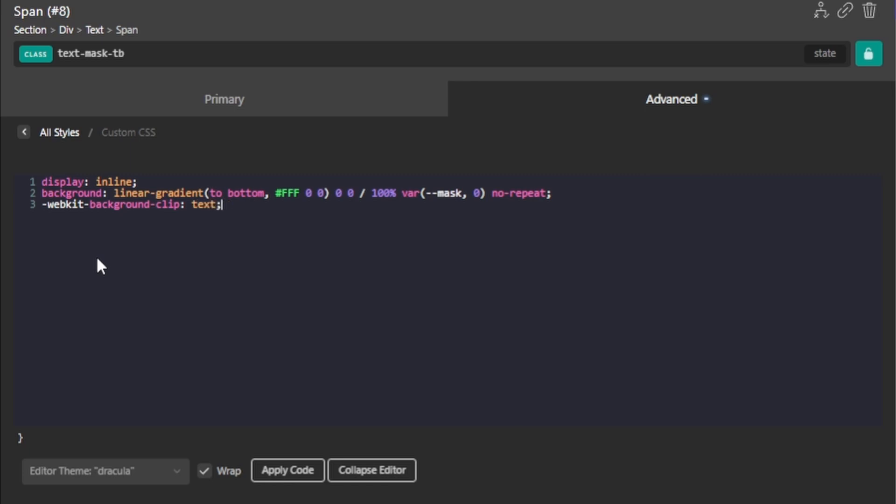
Make the text fill transparent by adding "-webkit-text-fill-color: transparent;" to the text-mask-tb CSS
key(Return)
text(-webkit)
text(-text-fill)
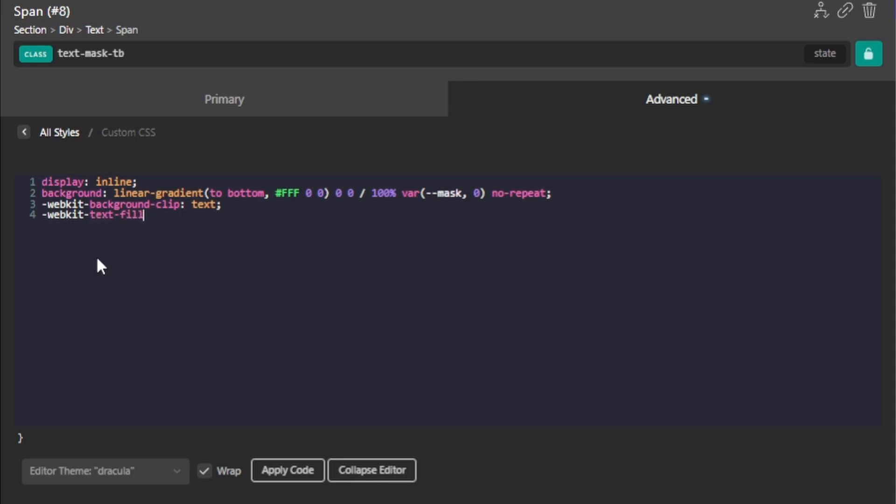
text(-color: transpa)
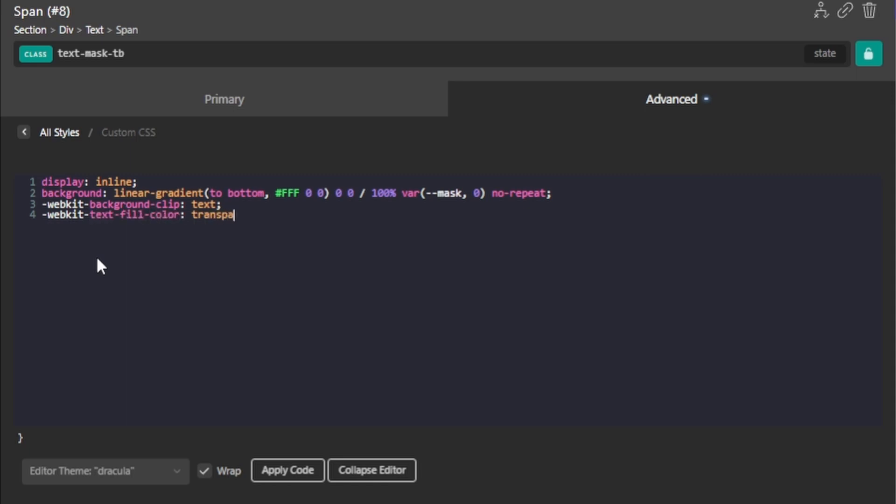
text(rent;)
Outline the text by adding "-webkit-text-stroke-width: 1px;" as the last CSS line
key(Return)
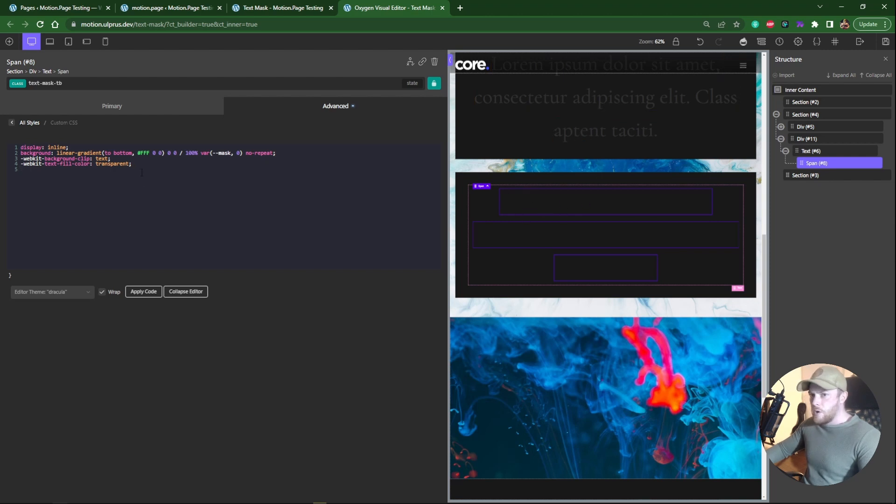
text(-webkit-)
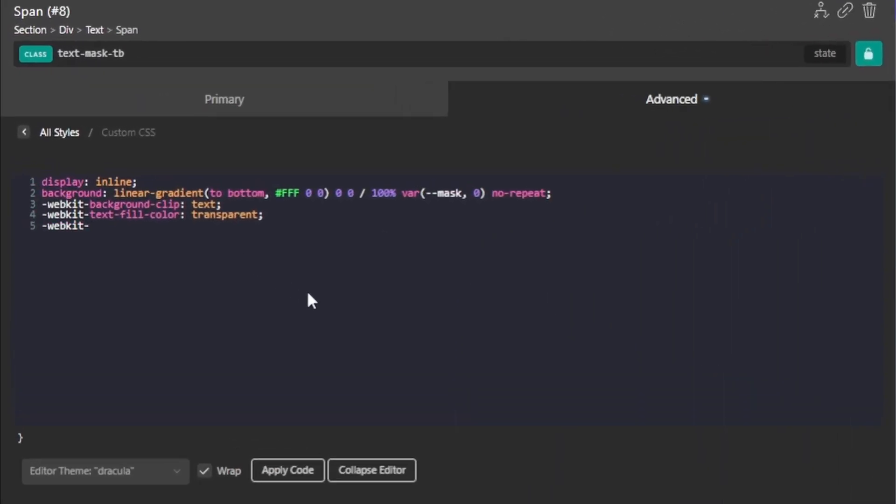
text(text-stroke-width: 1px;)
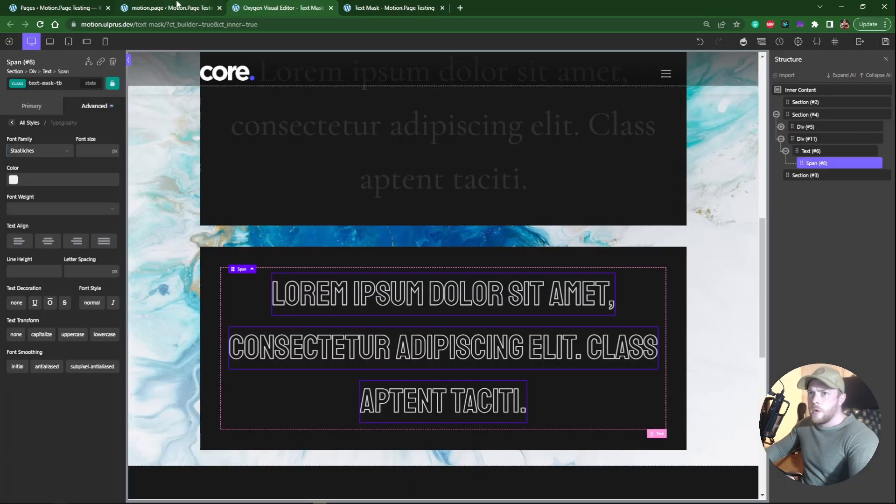
In the Motion.page builder, duplicate the .text-mask-lr animation node and change the copy's selector to .text-mask-tb
click(177, 7)
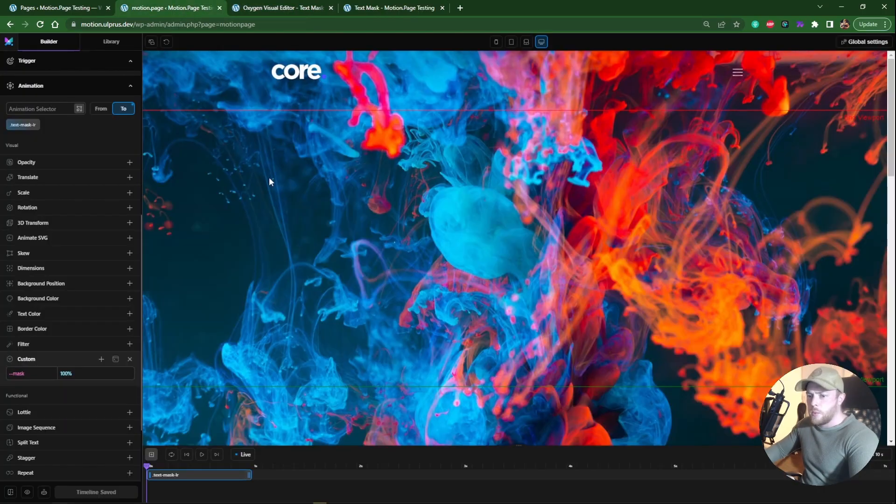
scroll(305, 326, down, 6)
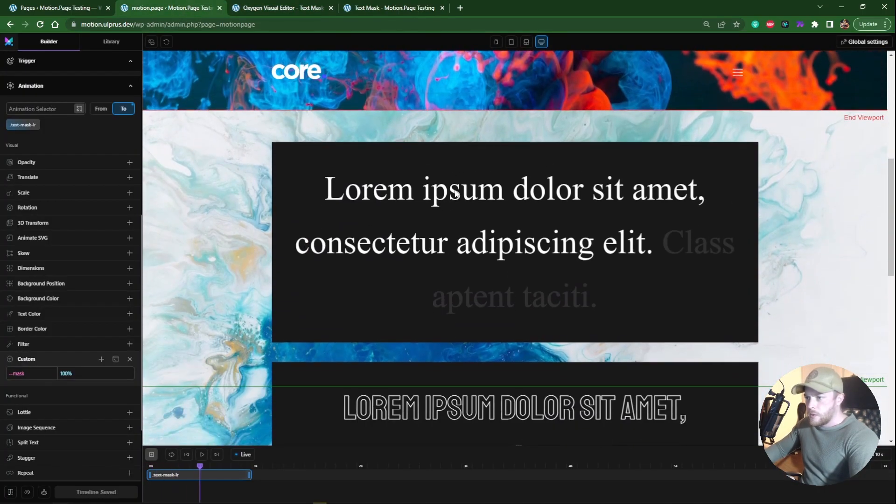
scroll(462, 329, down, 3)
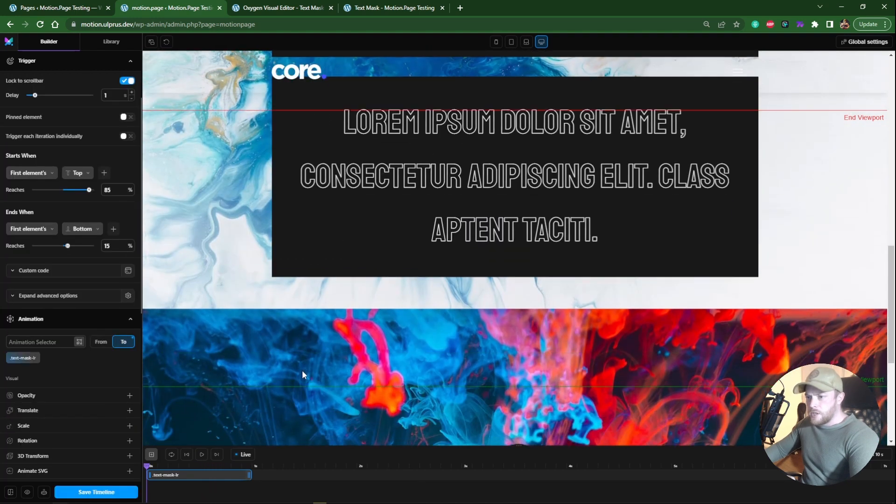
scroll(301, 370, up, 2)
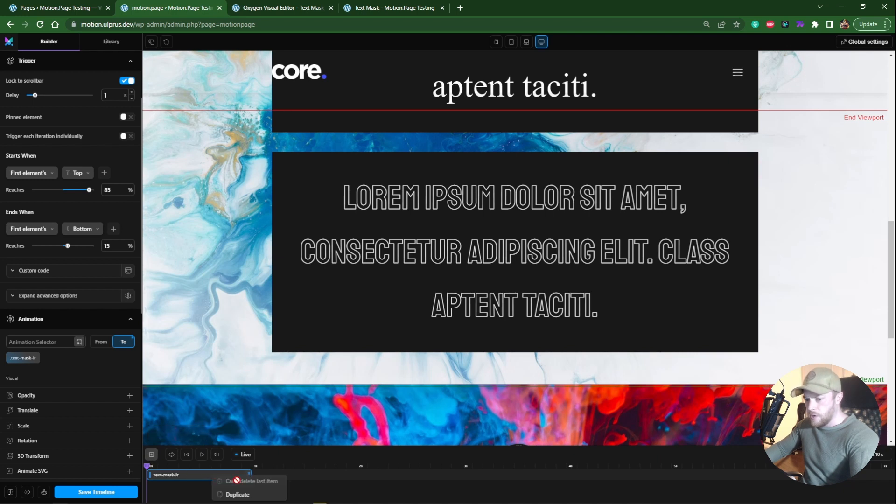
click(242, 497)
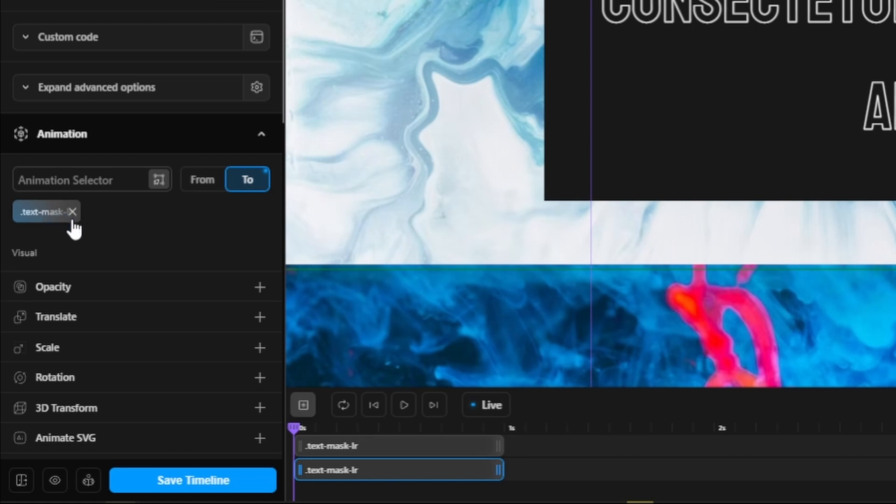
click(72, 213)
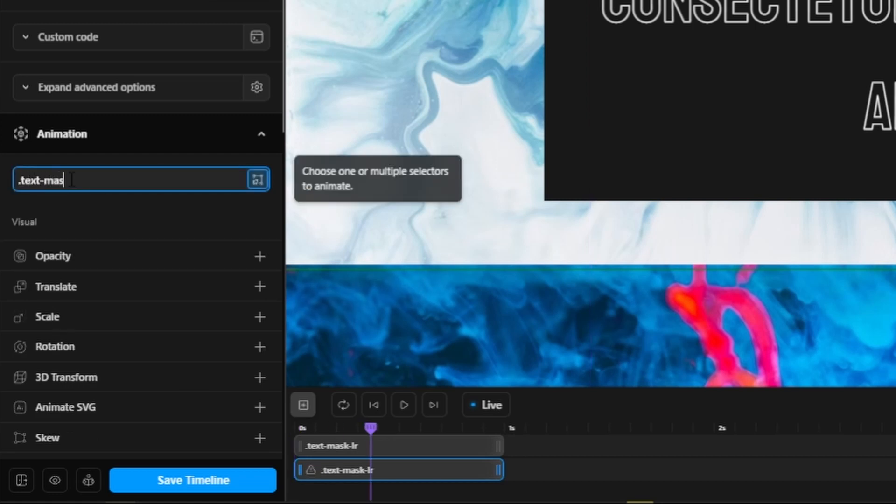
text(.text-mask-tb)
key(Return)
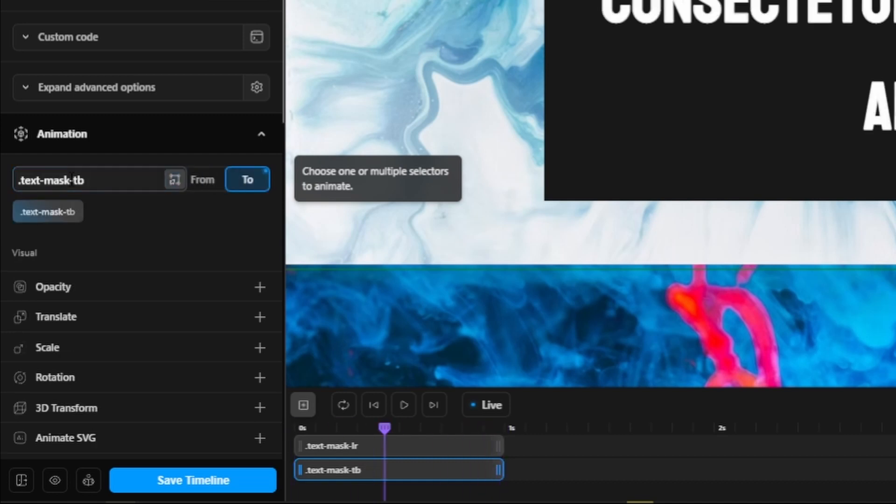
Enable "Trigger each iteration individually" for the ScrollTrigger and preview both text reveals in the builder
scroll(377, 351, down, 5)
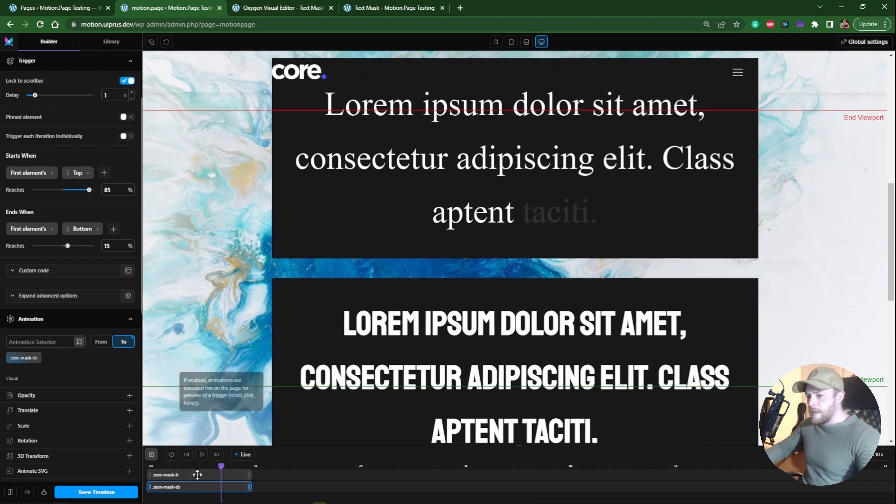
scroll(392, 369, up, 1)
scroll(392, 372, up, 1)
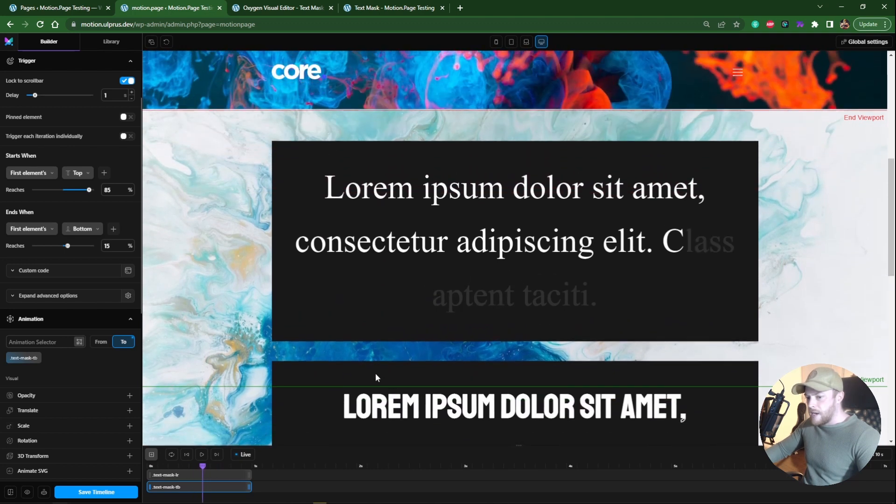
scroll(104, 364, up, 2)
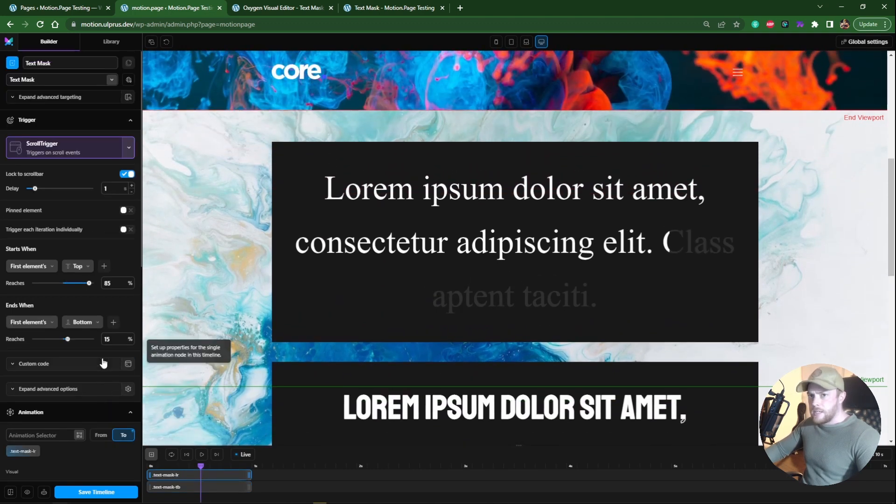
click(126, 230)
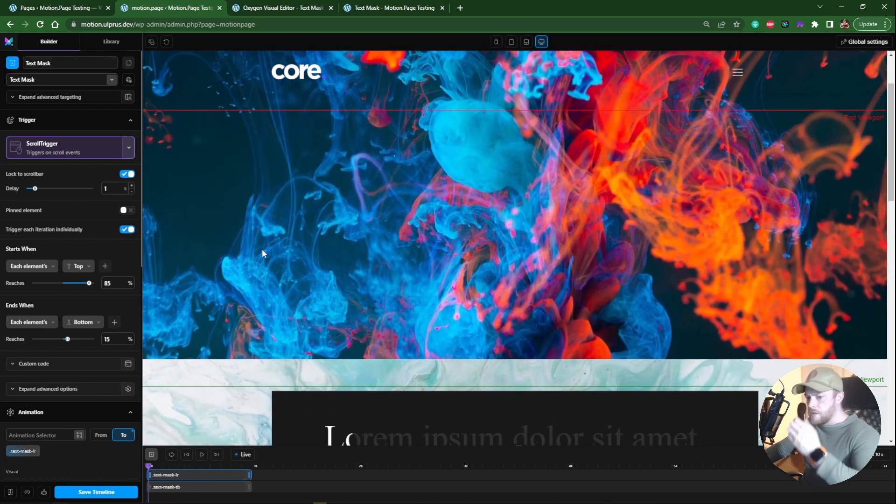
scroll(262, 250, down, 5)
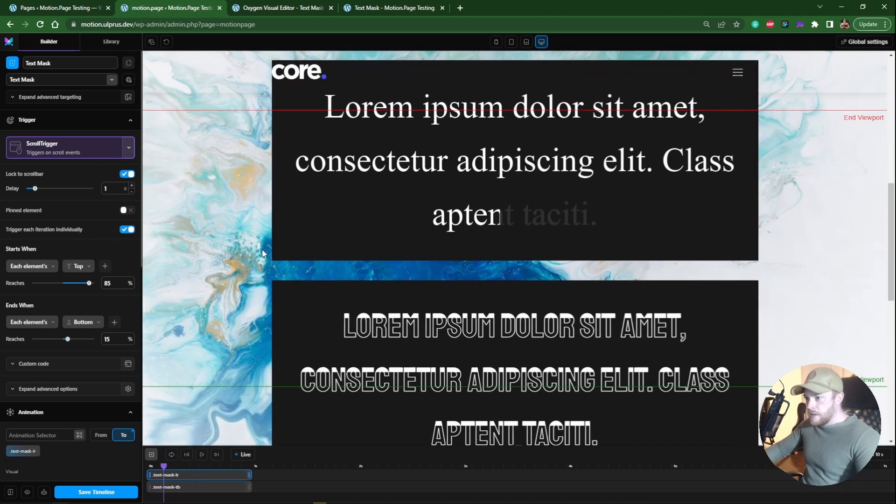
scroll(262, 253, down, 3)
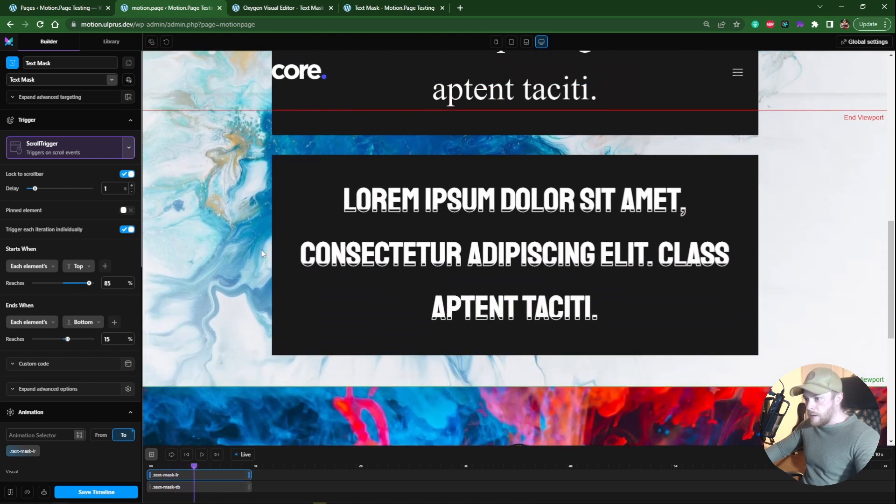
scroll(261, 252, up, 4)
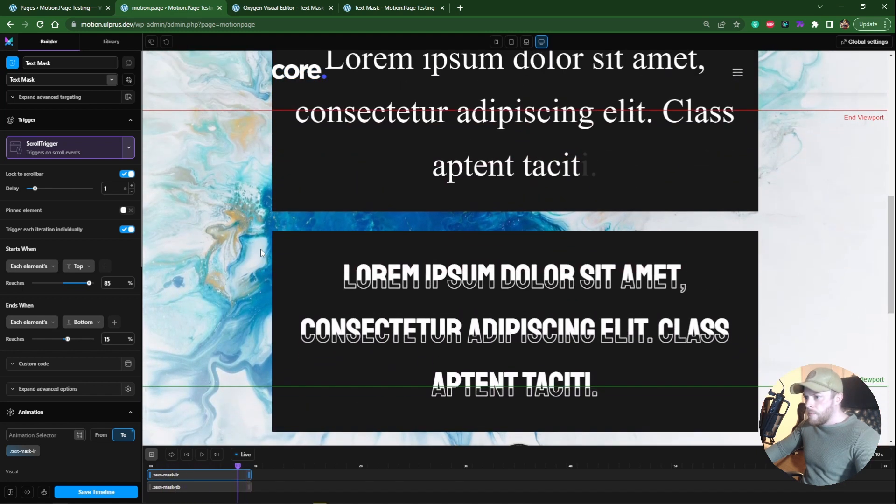
scroll(262, 252, up, 2)
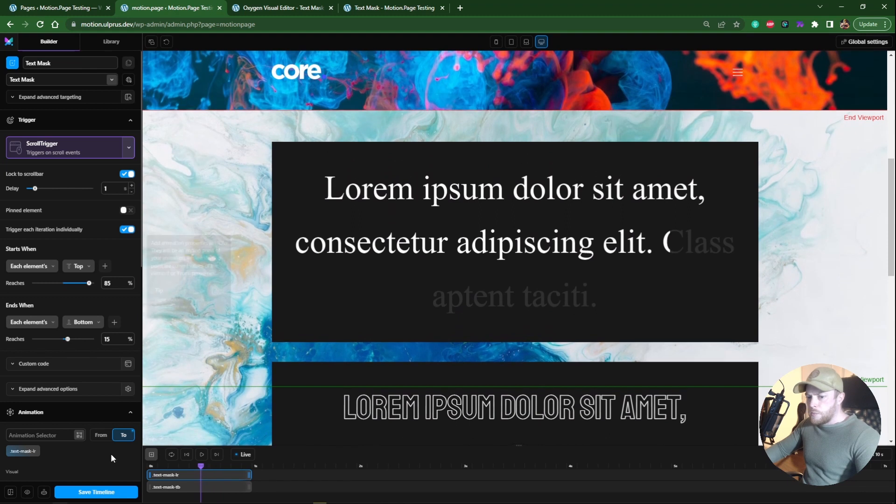
Reload the live Text Mask page and check the scroll reveals of both text blocks
click(377, 8)
scroll(332, 167, up, 10)
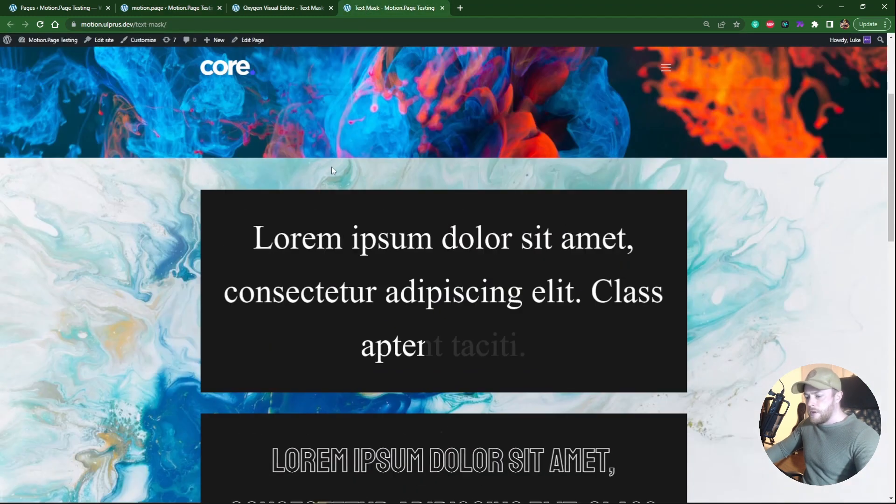
key(F5)
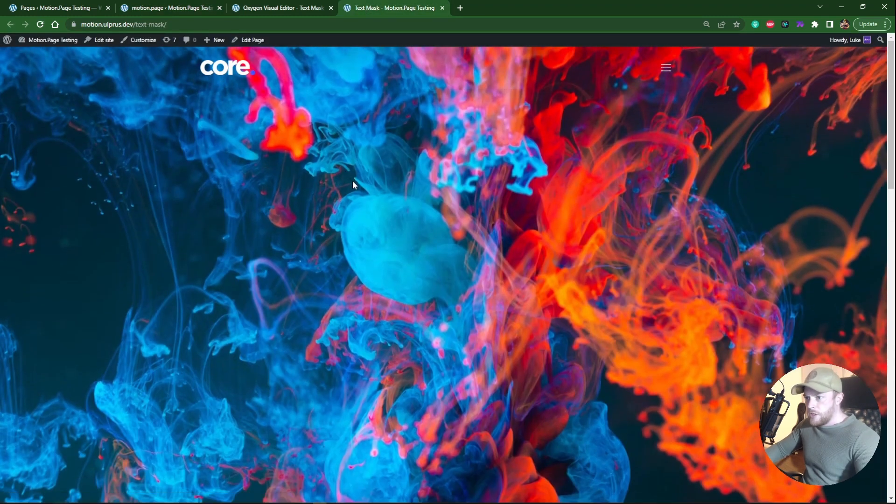
scroll(352, 180, down, 5)
scroll(353, 180, down, 4)
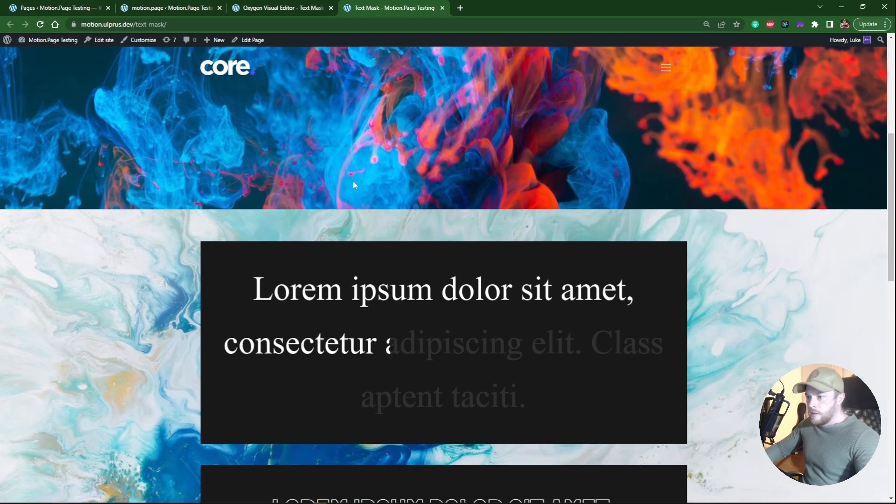
scroll(354, 185, down, 3)
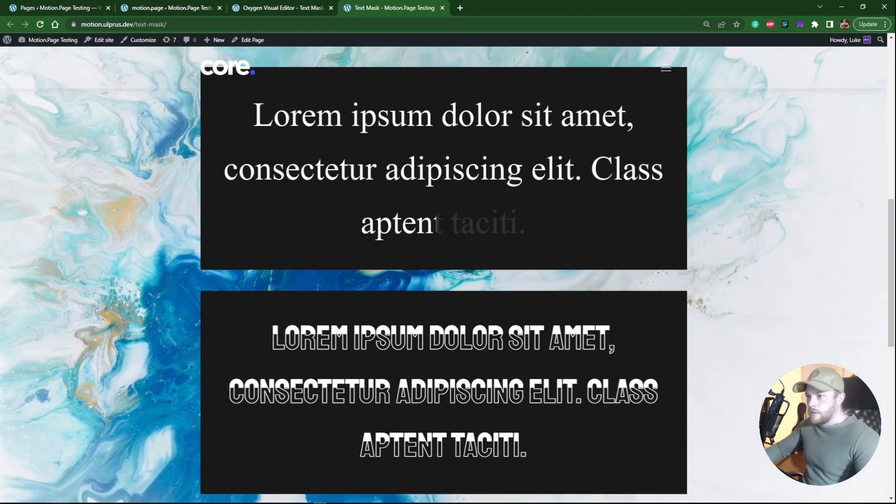
scroll(353, 184, down, 3)
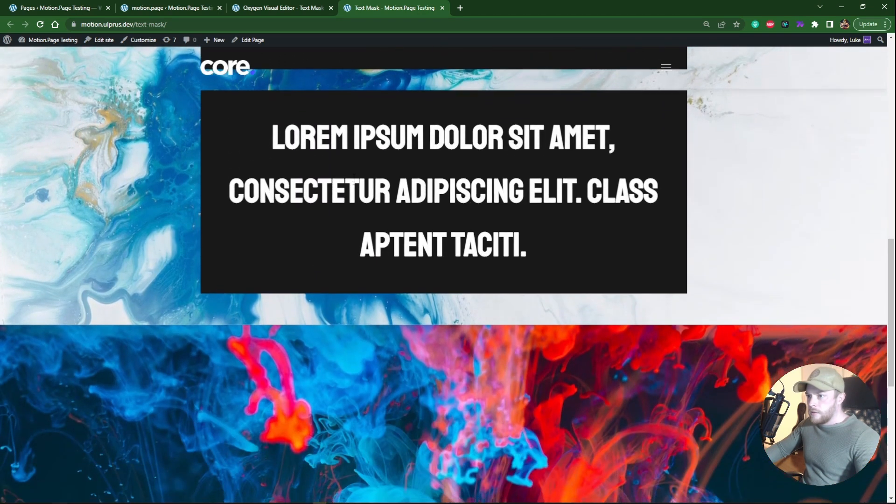
scroll(353, 185, up, 4)
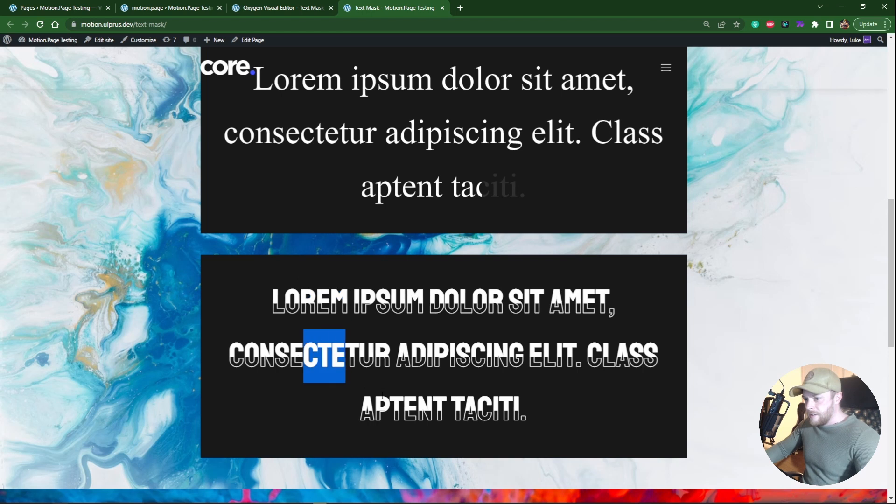
Return to the Motion.page builder and add Split Text by Lines to the .text-mask-tb animation node
click(285, 4)
click(200, 7)
drag(282, 3, 202, 7)
click(282, 6)
click(176, 487)
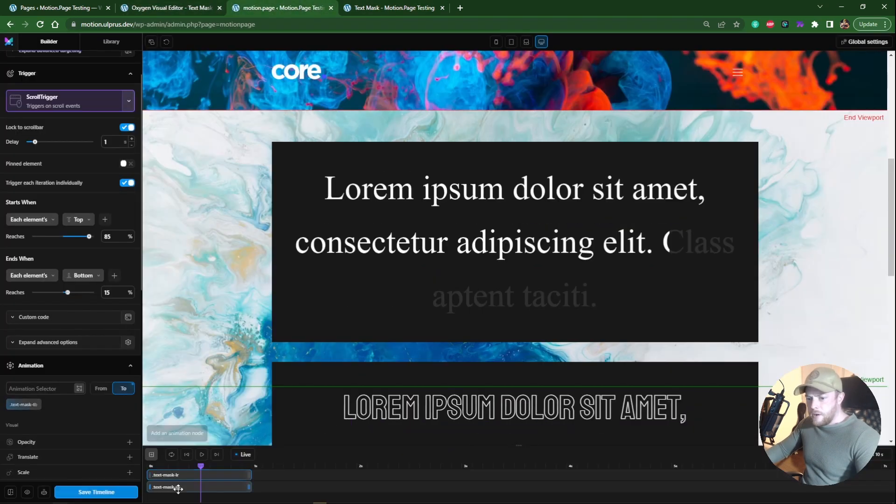
scroll(346, 394, down, 3)
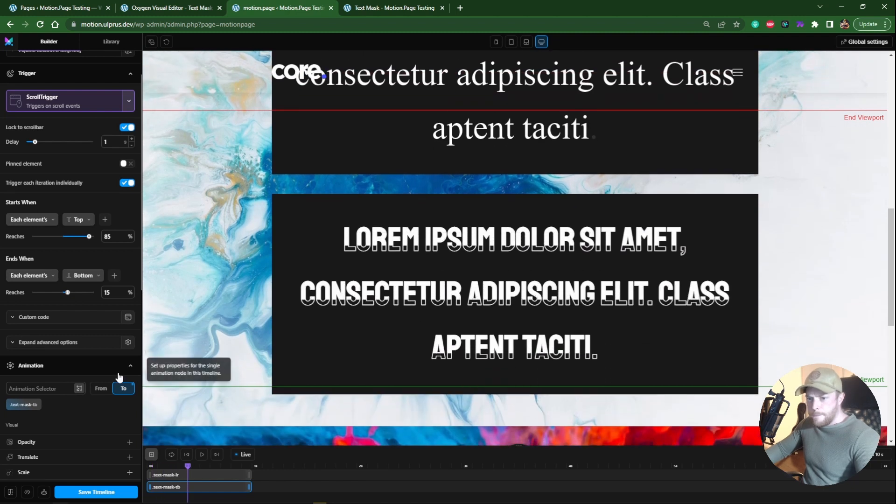
scroll(120, 373, down, 10)
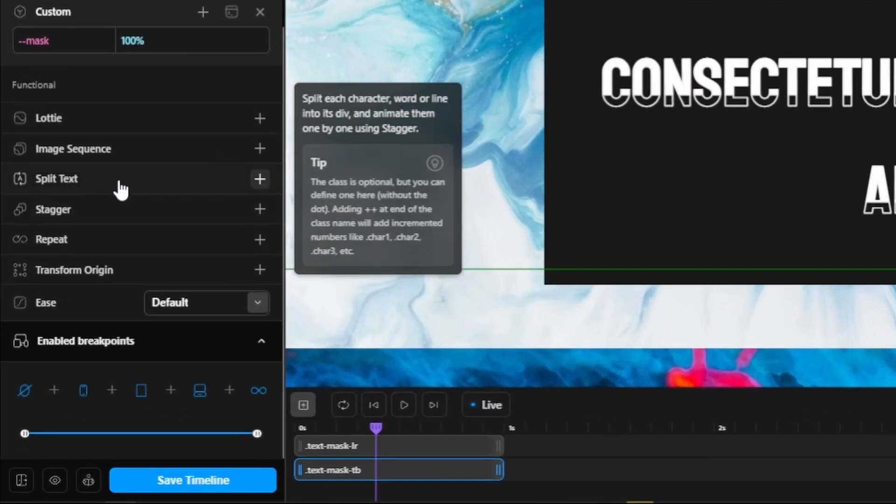
click(113, 207)
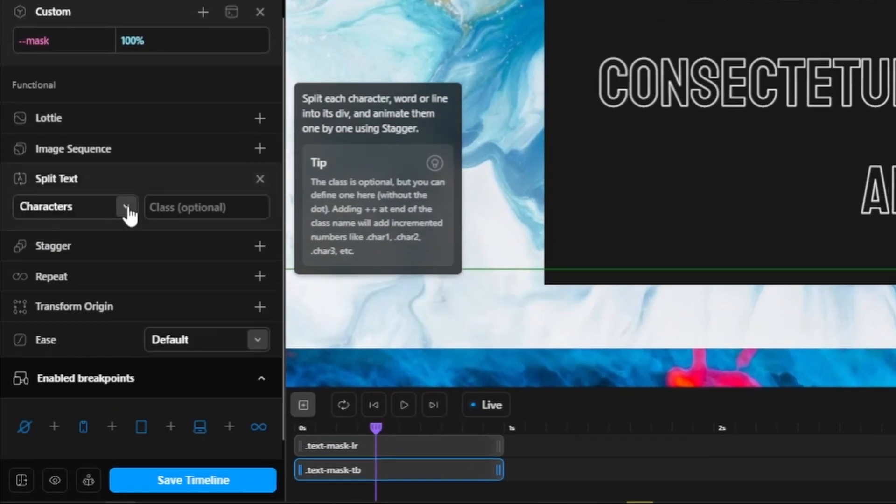
click(119, 226)
click(51, 175)
Add a Stagger with an Amount of 1 s from start to the .text-mask-tb node and save the timeline
click(163, 250)
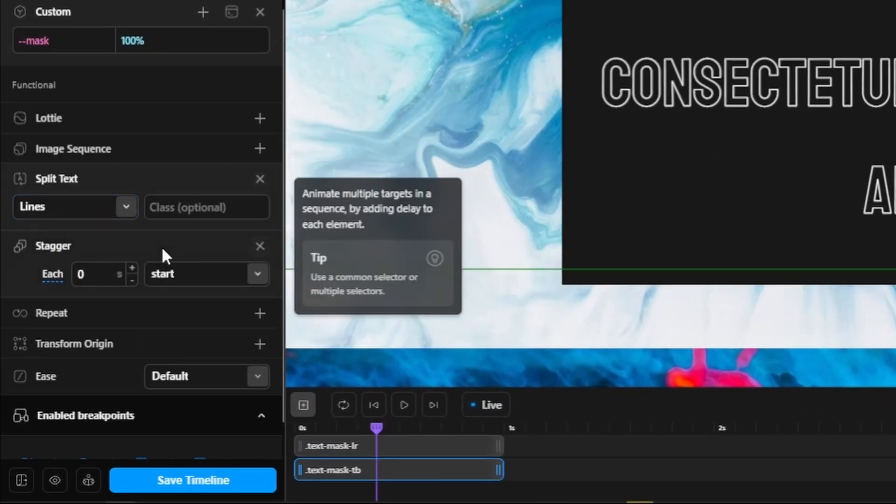
click(98, 270)
text(1)
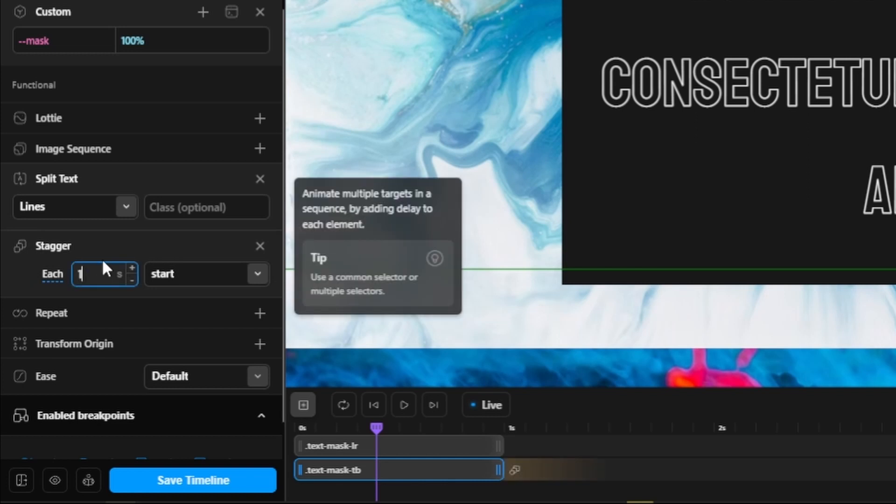
click(52, 276)
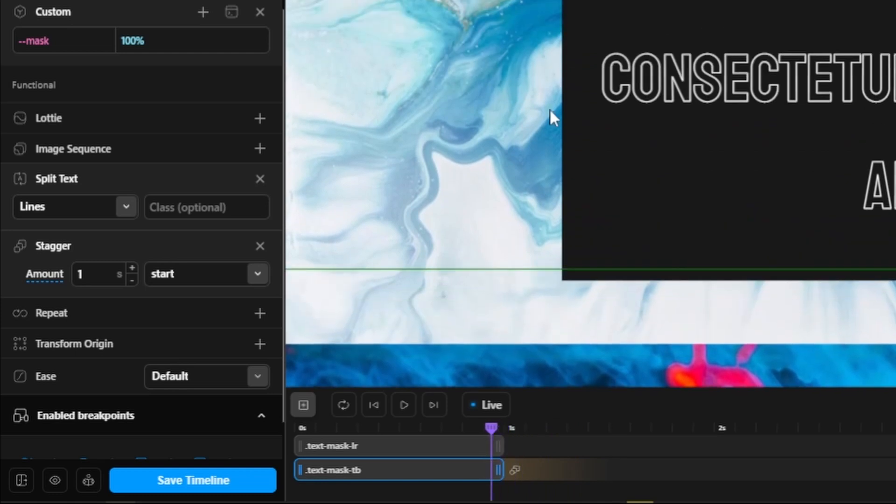
key(ctrl+s)
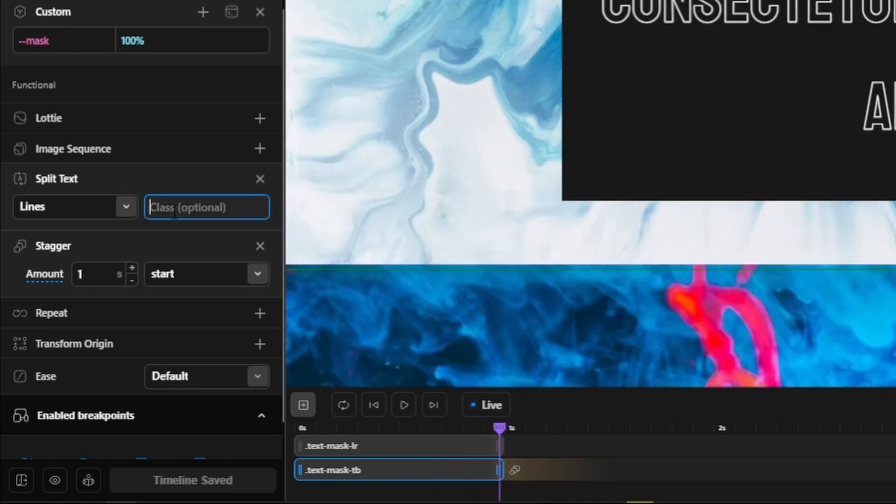
Set the Split Text class of the .text-mask-tb node to "text-mask-tb" and preview the line-by-line reveal
scroll(167, 216, up, 15)
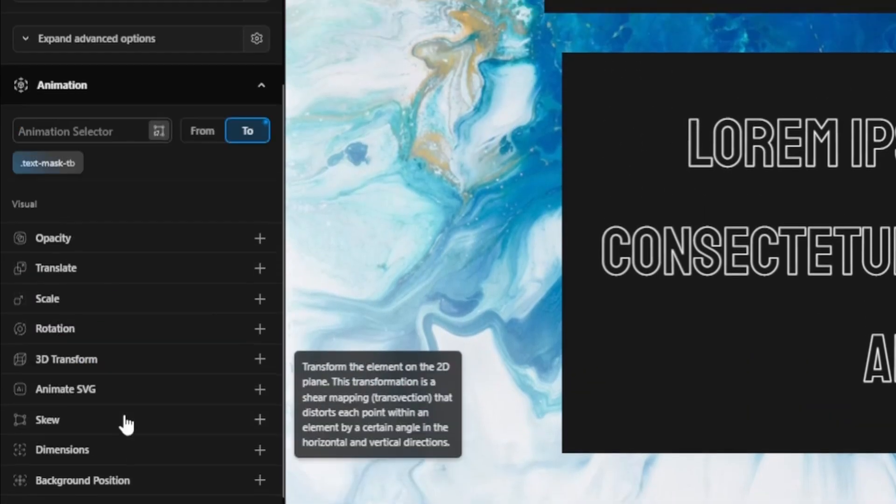
scroll(126, 324, down, 13)
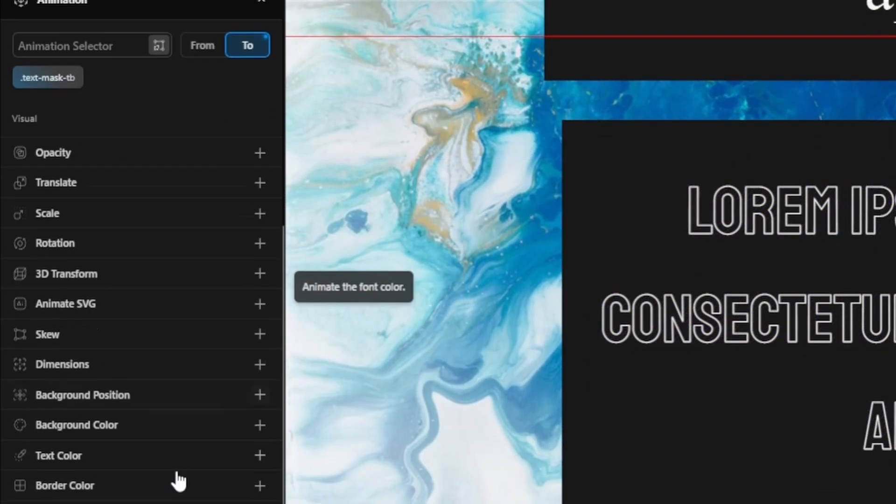
text(text-mask-tb)
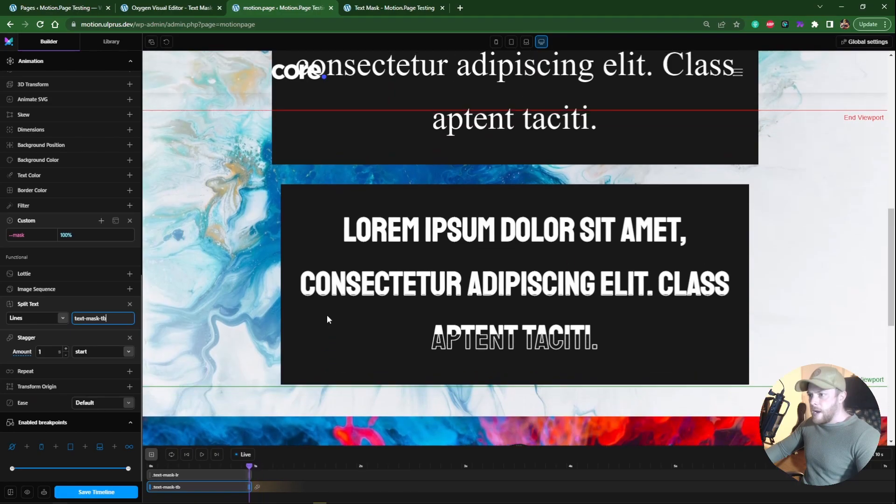
scroll(667, 135, up, 3)
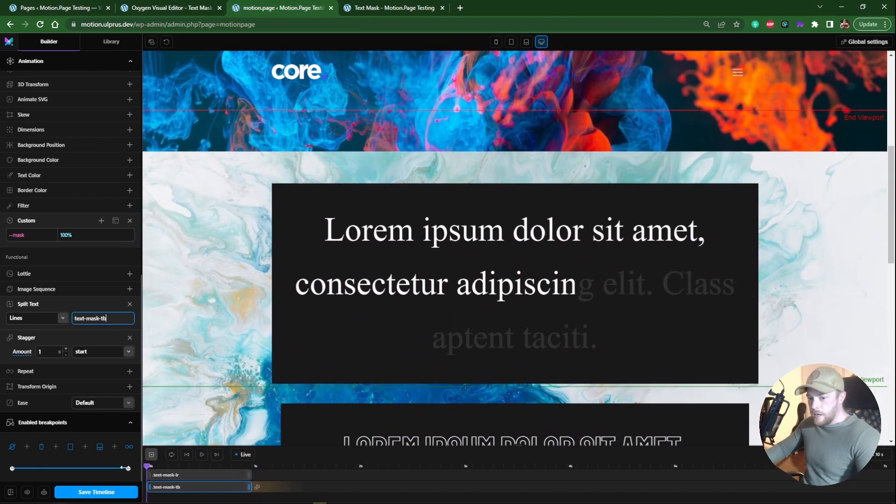
Reload the live Text Mask page and check the staggered line reveal while scrolling
click(373, 6)
key(F5)
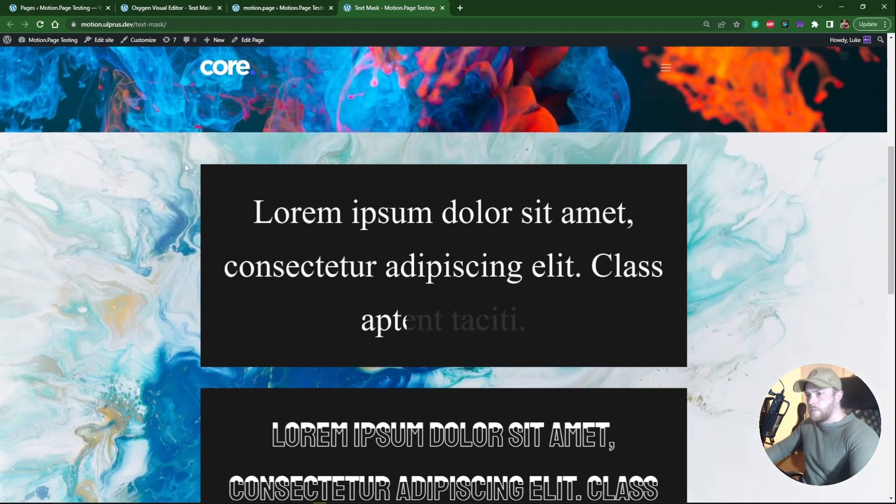
middle_click(288, 155)
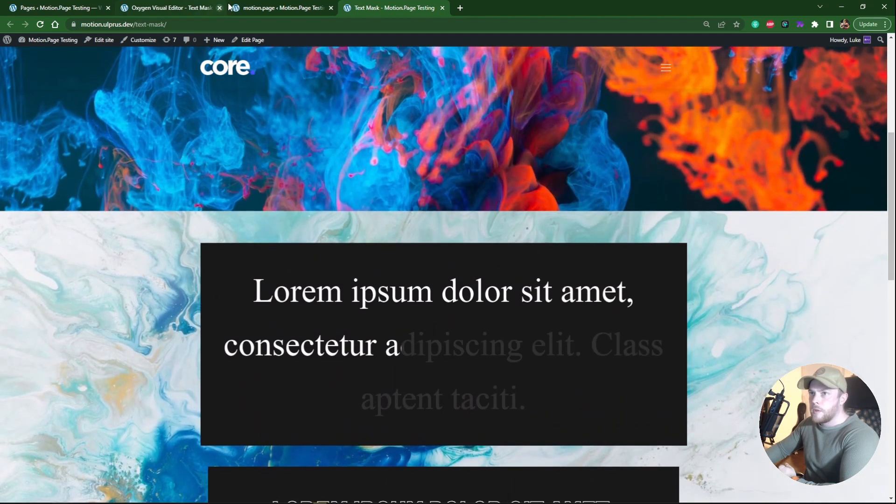
Return to the Motion.page builder and set the scroll trigger to start at 75% and end at 35% of the viewport
click(280, 8)
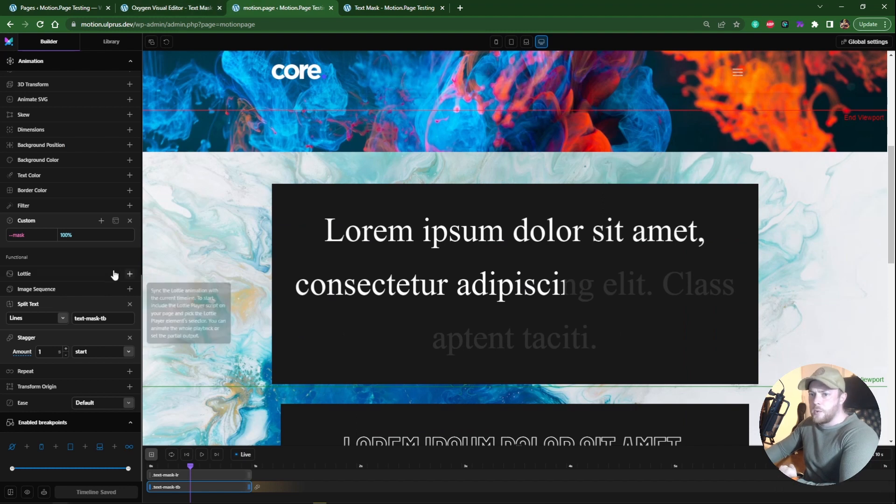
scroll(111, 274, up, 6)
scroll(92, 270, up, 2)
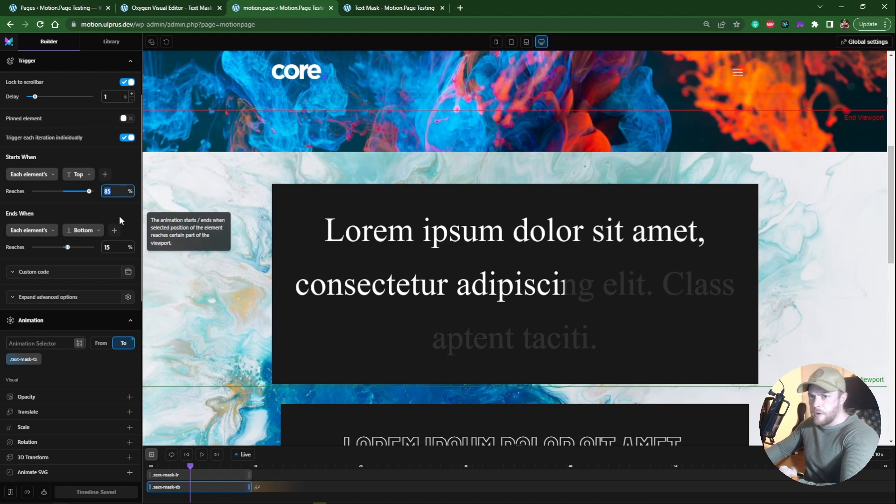
text(75)
click(115, 247)
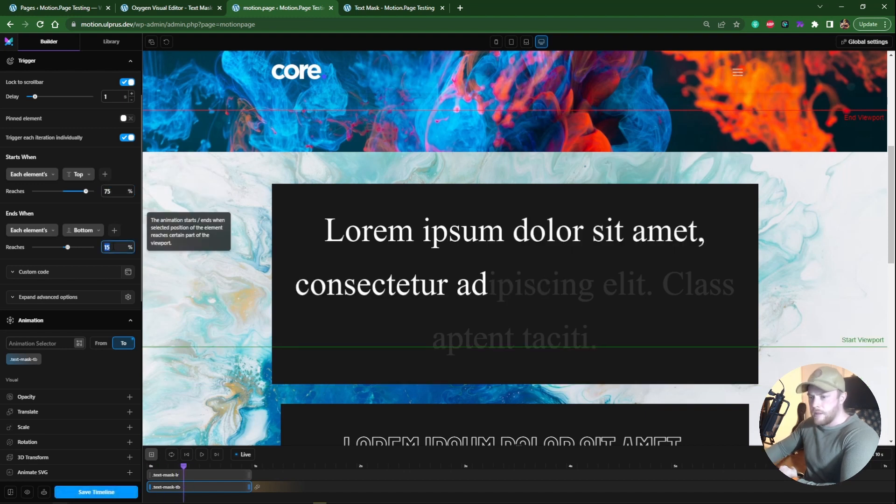
text(35)
key(Return)
Reload the live Text Mask page from the top and check both text reveals with the new trigger range while scrolling
click(363, 13)
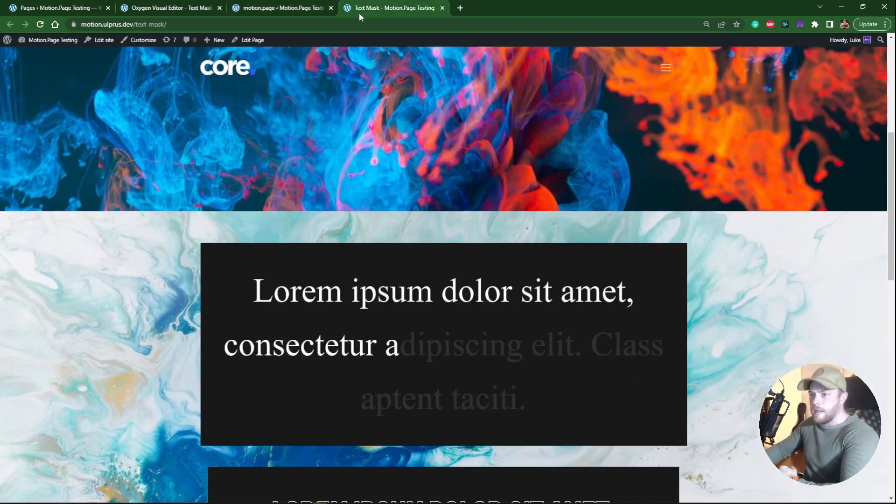
scroll(257, 173, up, 7)
key(ctrl+r)
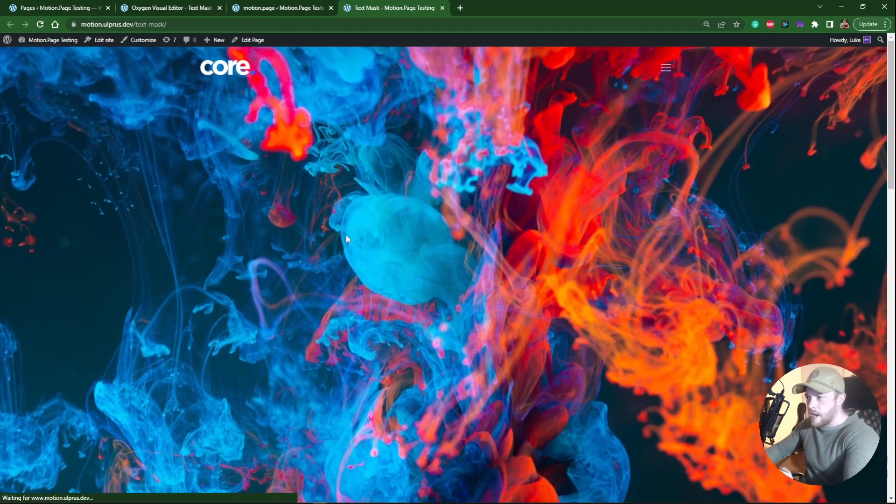
scroll(446, 215, down, 5)
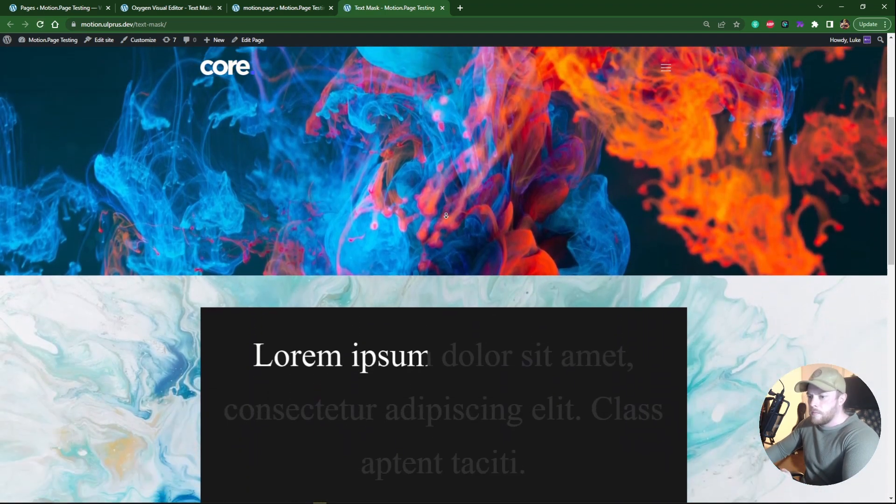
scroll(446, 216, down, 5)
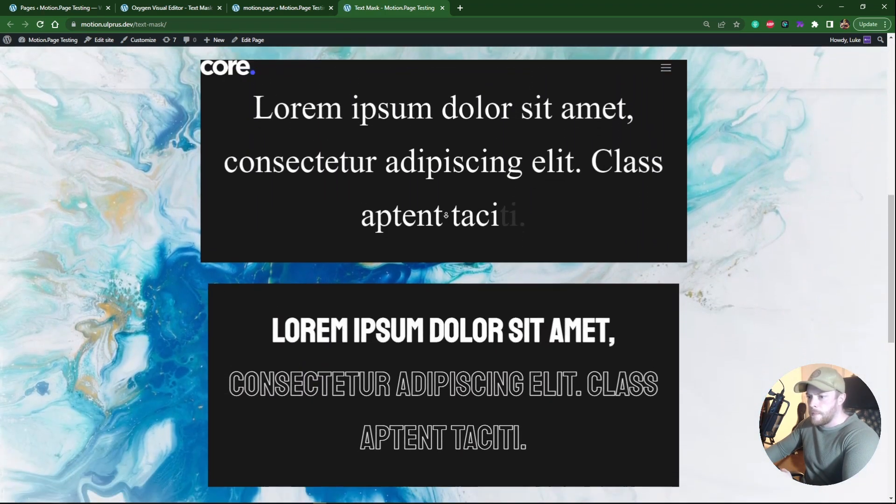
scroll(447, 216, down, 5)
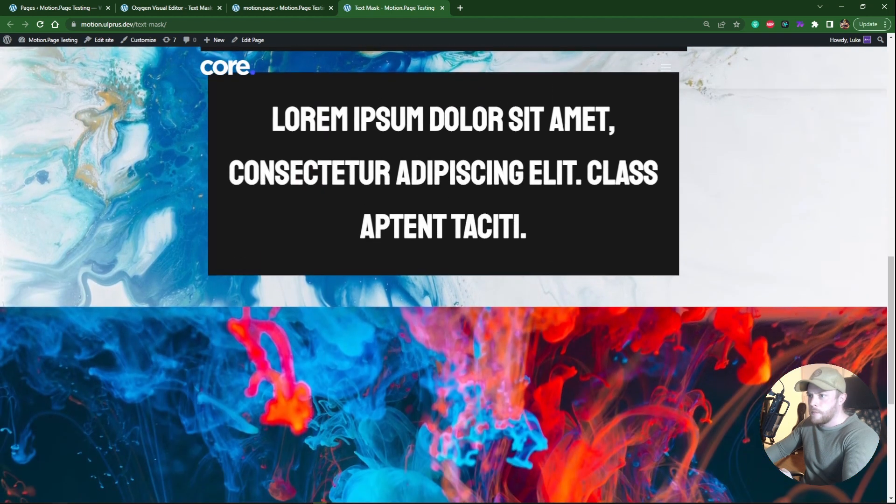
drag(893, 327, 888, 112)
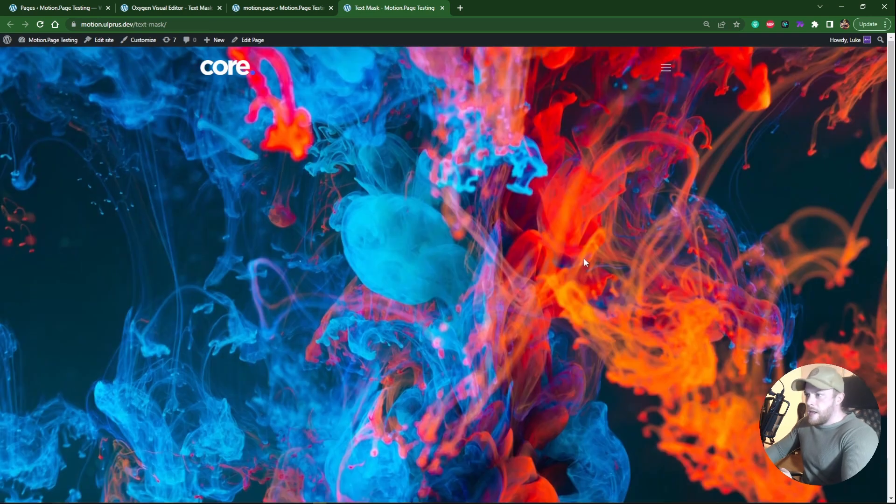
Scroll through the live page again and check that the text in both reveal blocks can be selected
scroll(529, 276, down, 10)
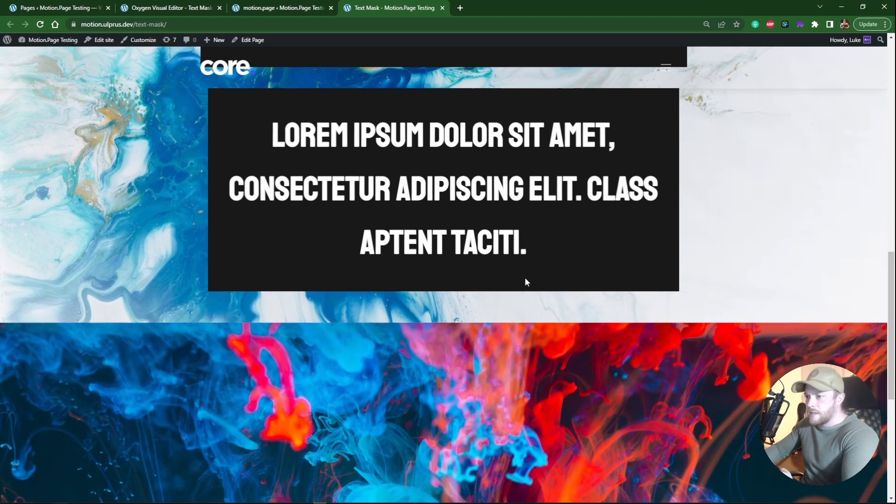
drag(525, 280, 345, 189)
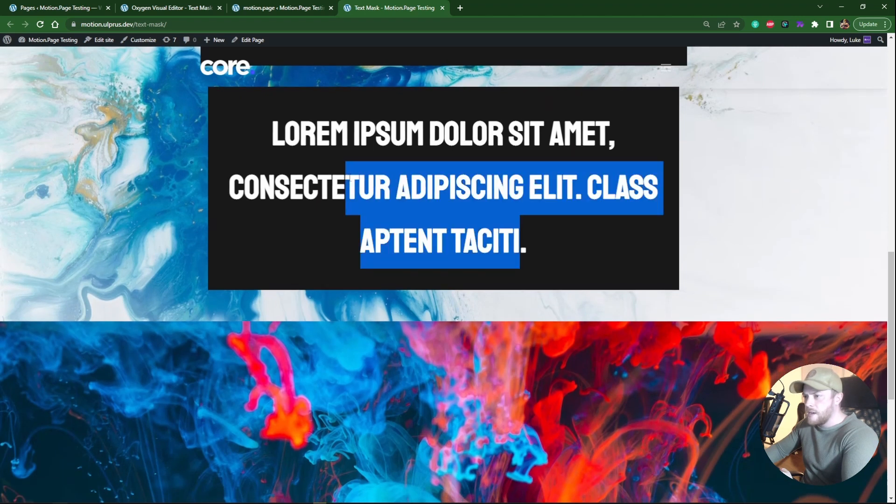
click(374, 218)
scroll(374, 217, up, 3)
scroll(420, 246, up, 2)
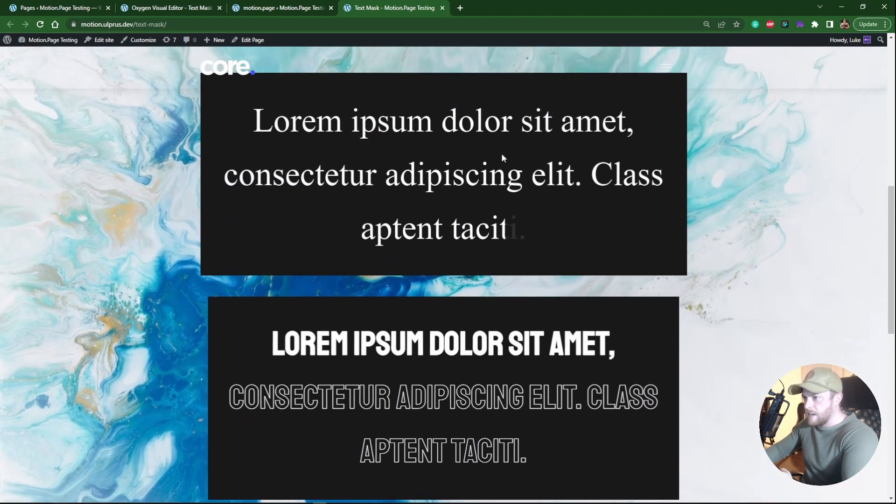
drag(252, 122, 349, 129)
click(248, 123)
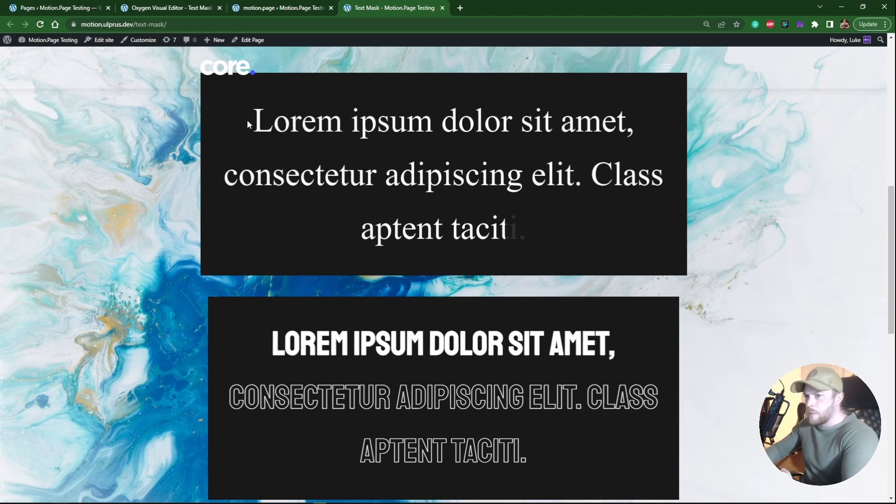
scroll(448, 275, down, 2)
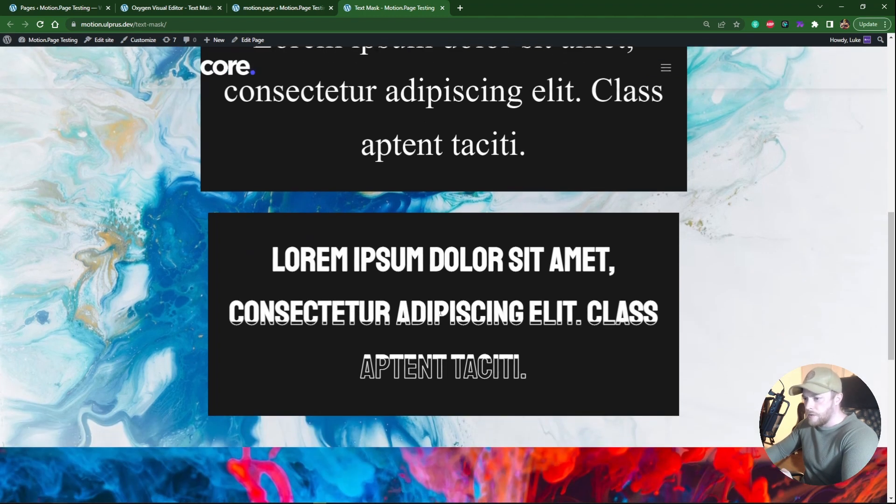
scroll(448, 274, down, 1)
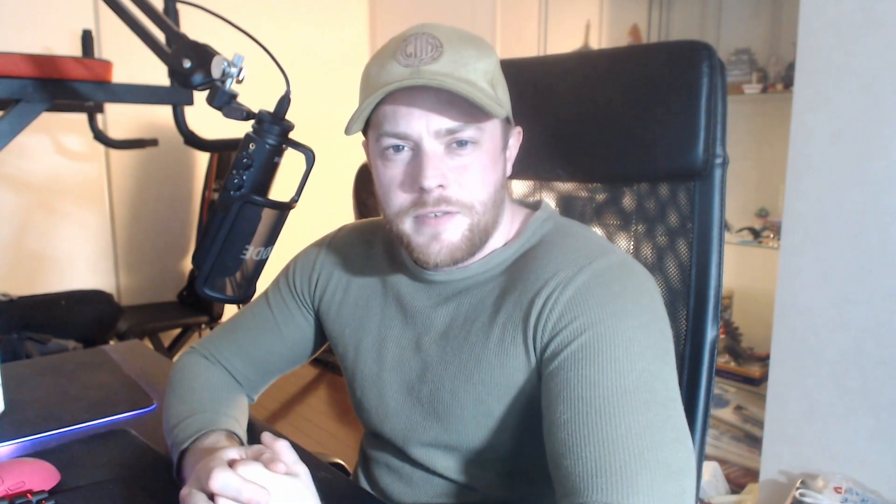